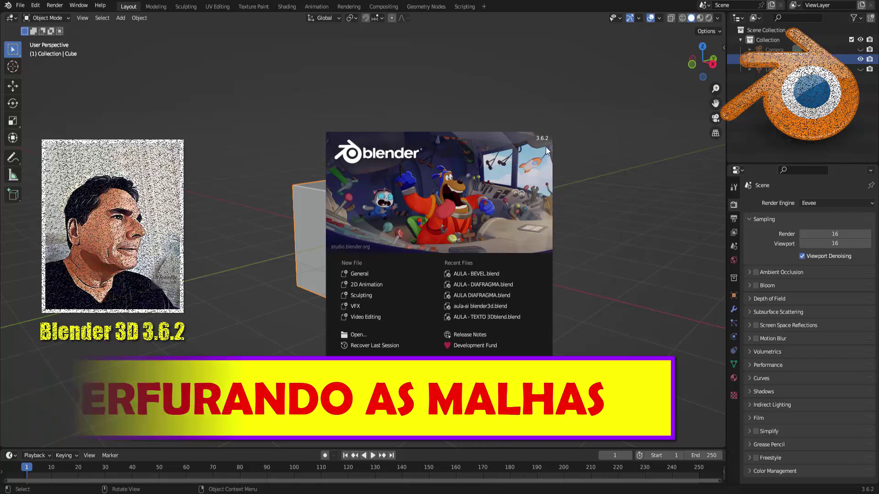
# Close the startup splash screen to reveal the default cube scene
pyautogui.click(562, 173)
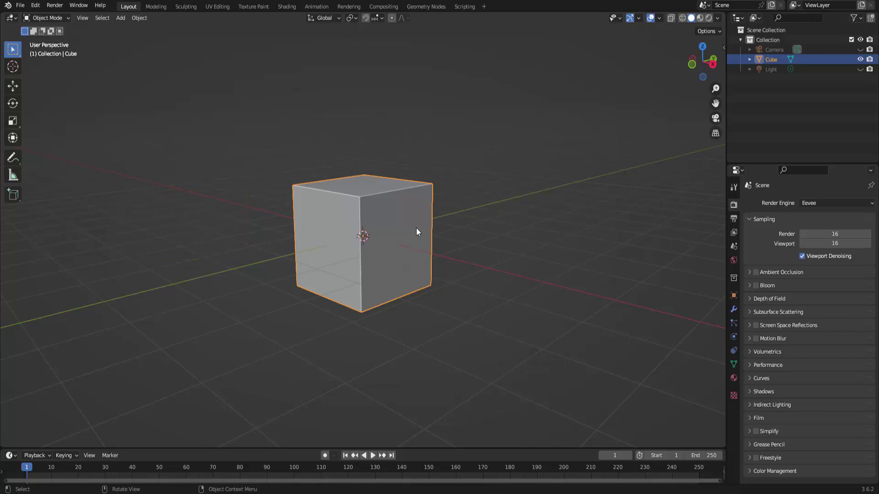
# Add a cylinder rotated 90° on Y, with radius 0.52 m and depth 9.46 m
pyautogui.click(121, 18)
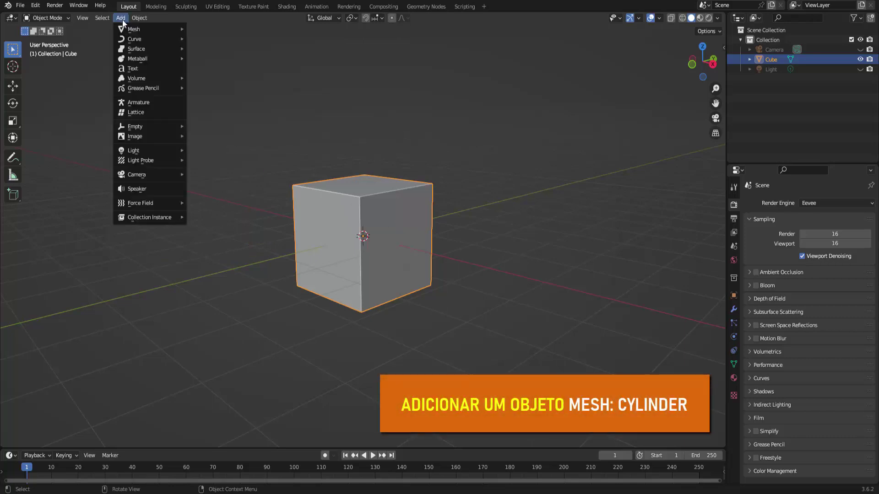
pyautogui.moveTo(148, 29)
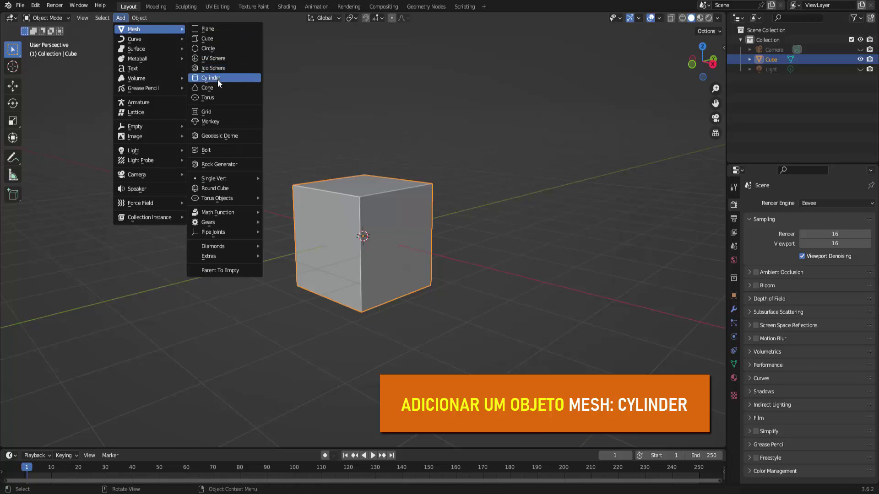
pyautogui.click(218, 79)
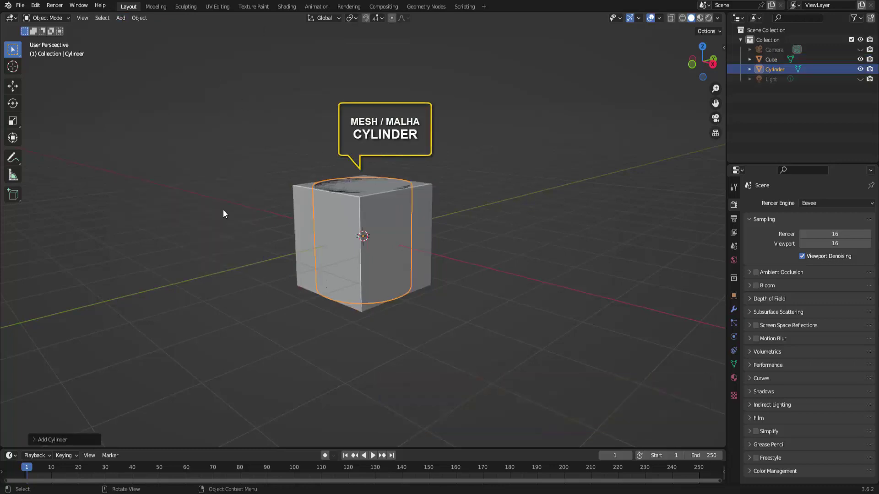
pyautogui.click(34, 441)
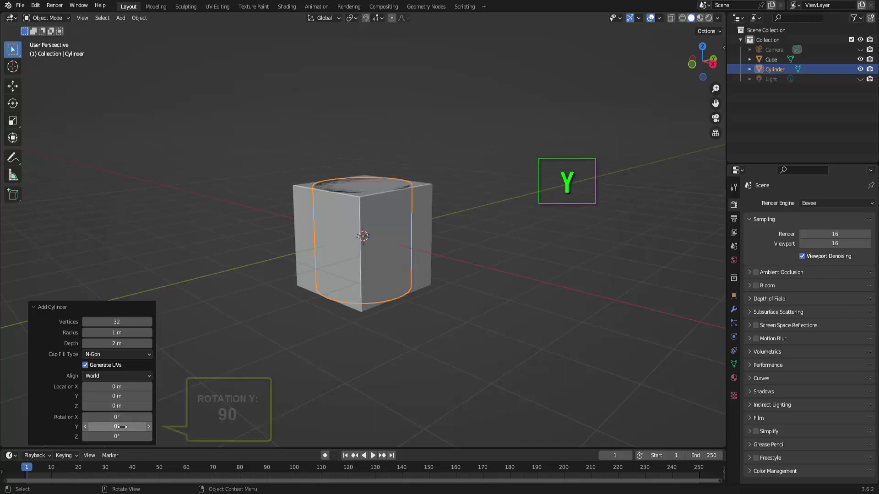
pyautogui.click(146, 428)
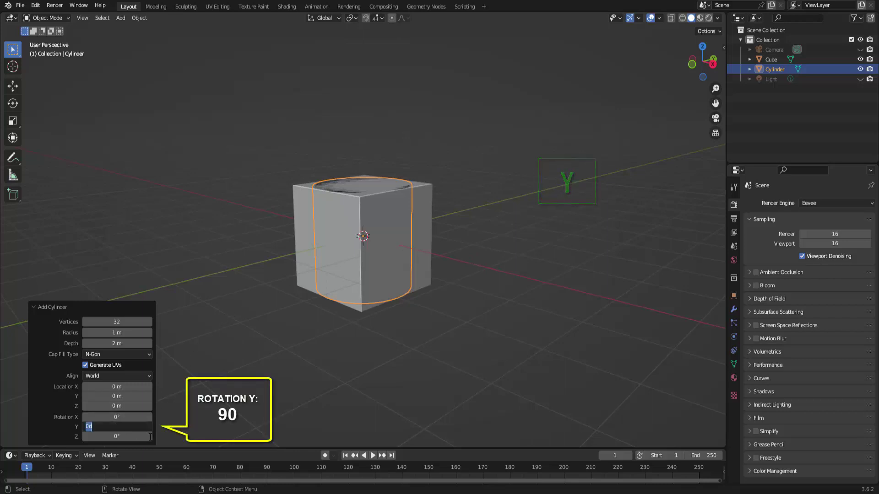
pyautogui.write('90')
pyautogui.press('Return')
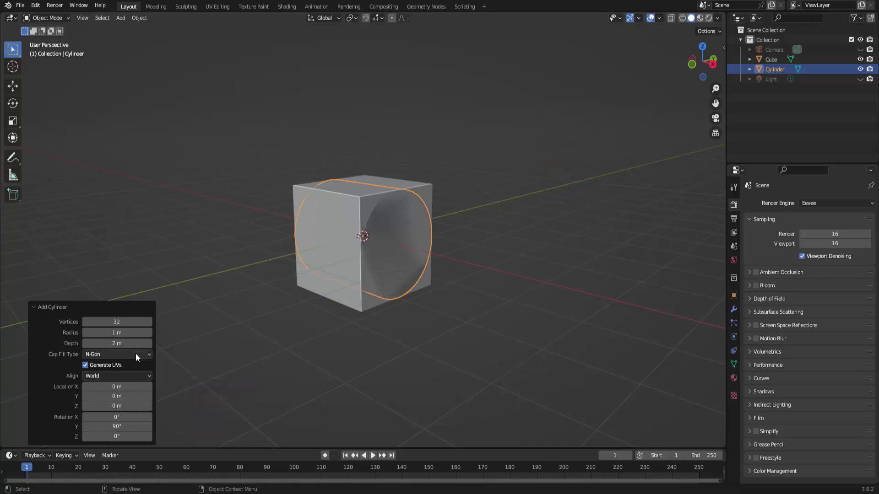
pyautogui.moveTo(134, 335); pyautogui.dragTo(546, 214)
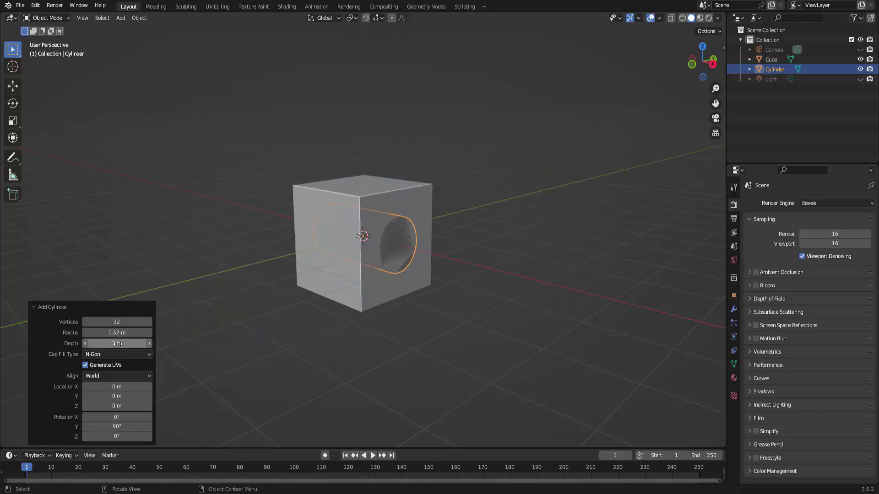
pyautogui.moveTo(133, 343)
pyautogui.mouseDown()
pyautogui.moveTo(377, 224)
pyautogui.moveTo(463, 289)
pyautogui.mouseUp()
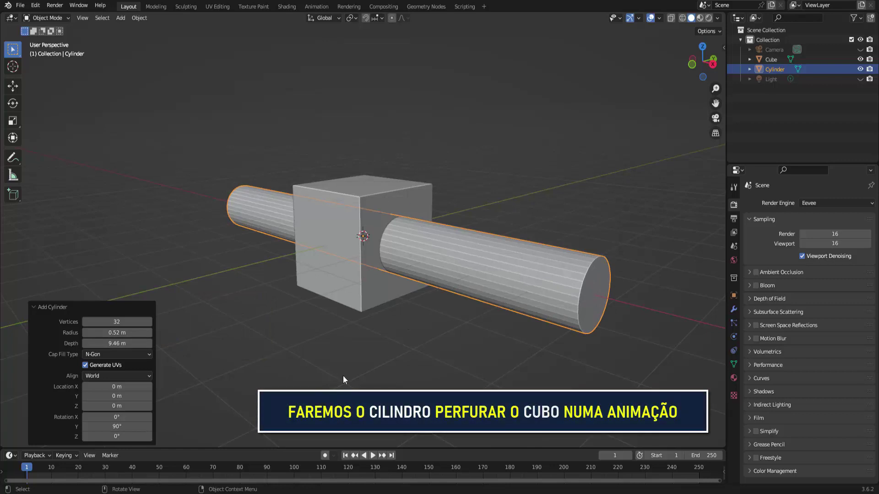
pyautogui.scroll(-3, 375, 337)
pyautogui.scroll(-2, 374, 337)
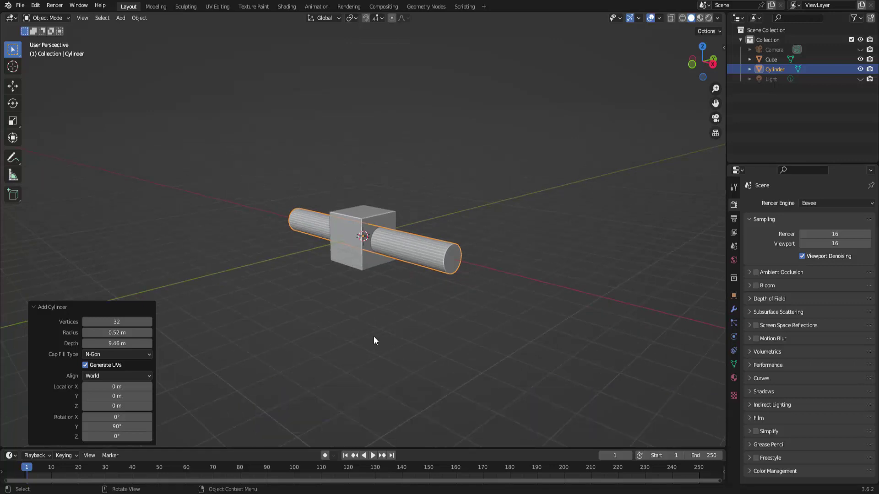
# Move the long cylinder about 7.72 m along X so it sits beside the cube
pyautogui.click(435, 255)
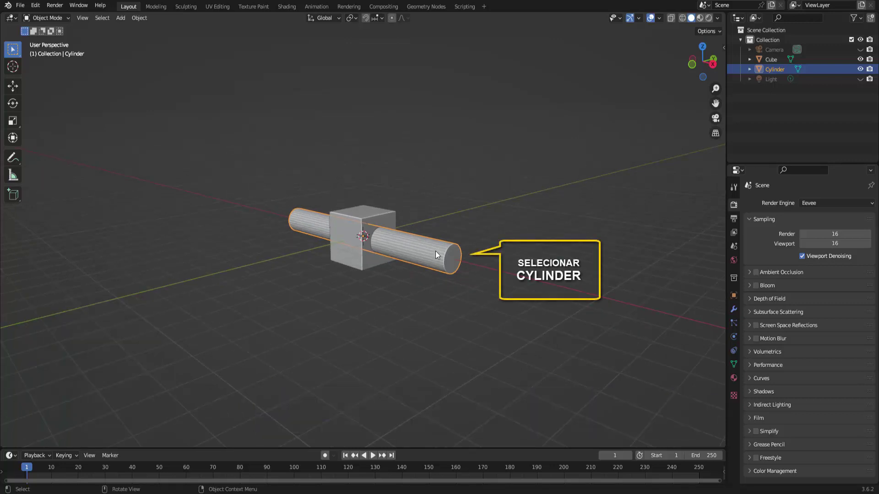
pyautogui.click(15, 87)
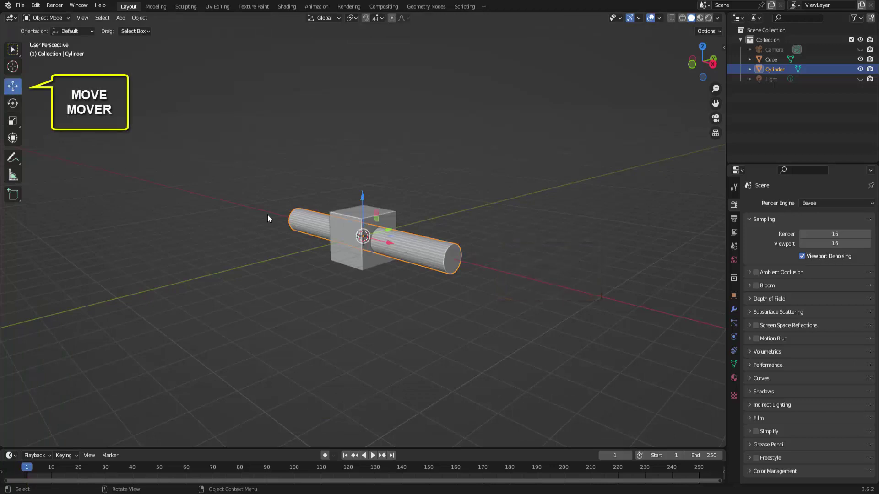
pyautogui.moveTo(386, 250)
pyautogui.mouseDown()
pyautogui.moveTo(548, 312)
pyautogui.moveTo(544, 306)
pyautogui.mouseUp()
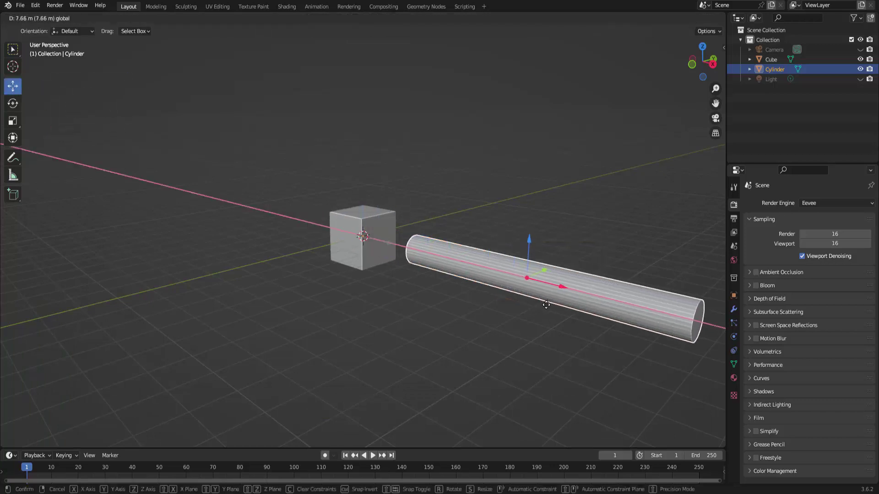
pyautogui.moveTo(546, 307); pyautogui.dragTo(548, 309)
pyautogui.scroll(-2, 365, 296)
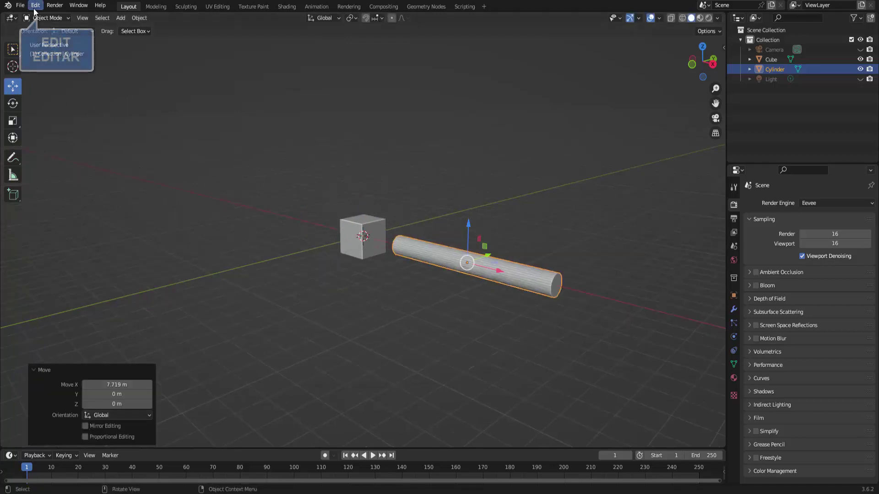
pyautogui.click(35, 6)
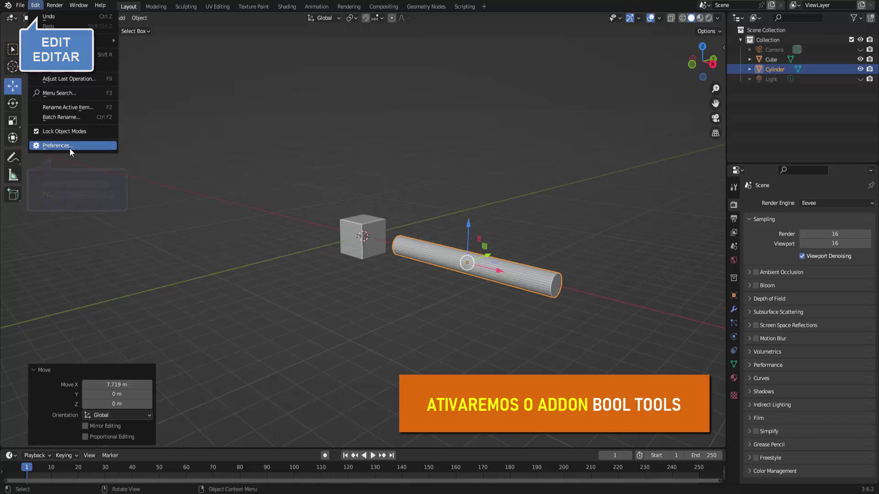
pyautogui.click(103, 150)
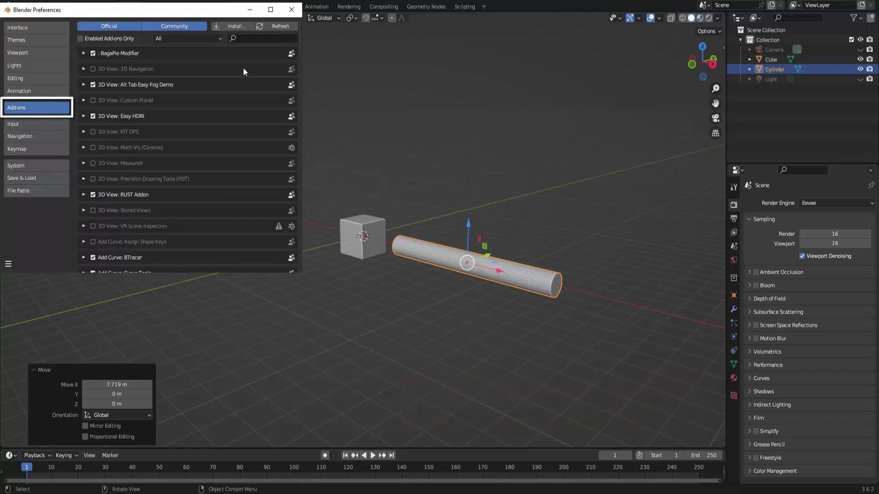
pyautogui.click(253, 39)
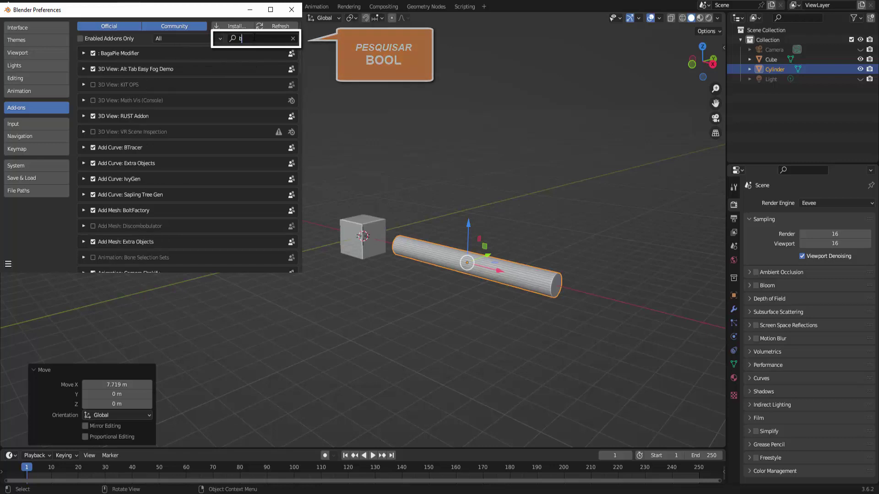
pyautogui.write('bool')
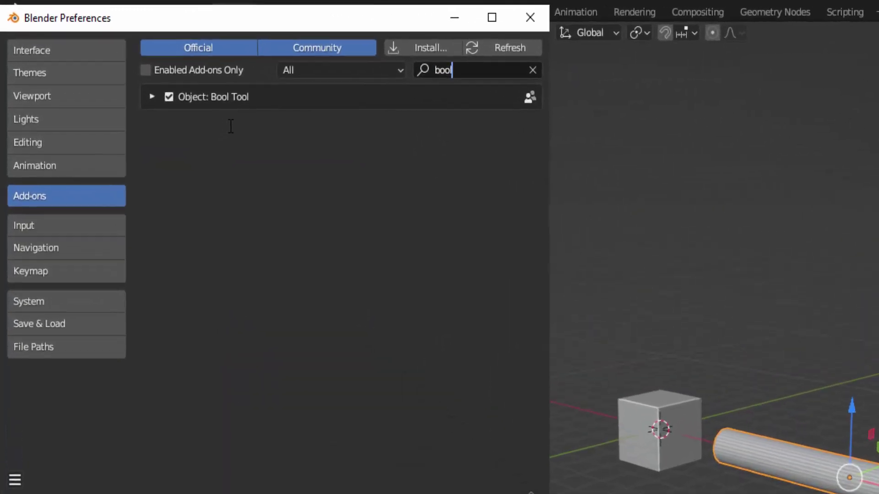
pyautogui.click(155, 98)
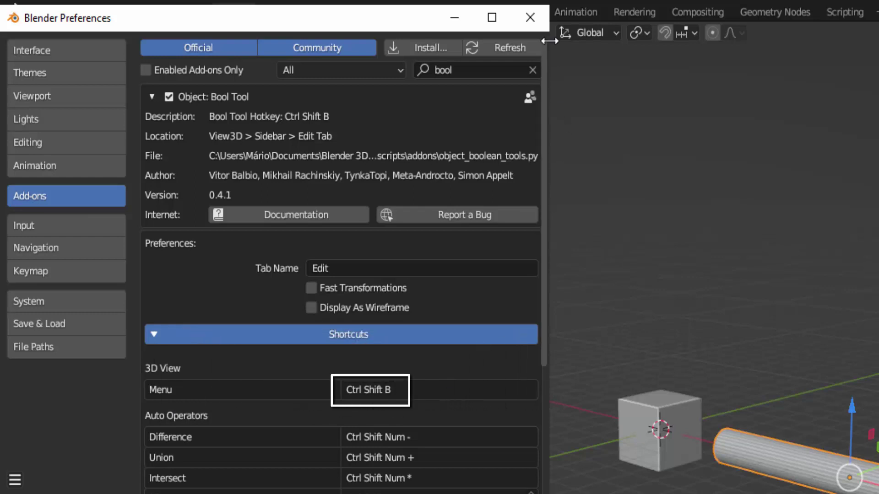
pyautogui.click(533, 19)
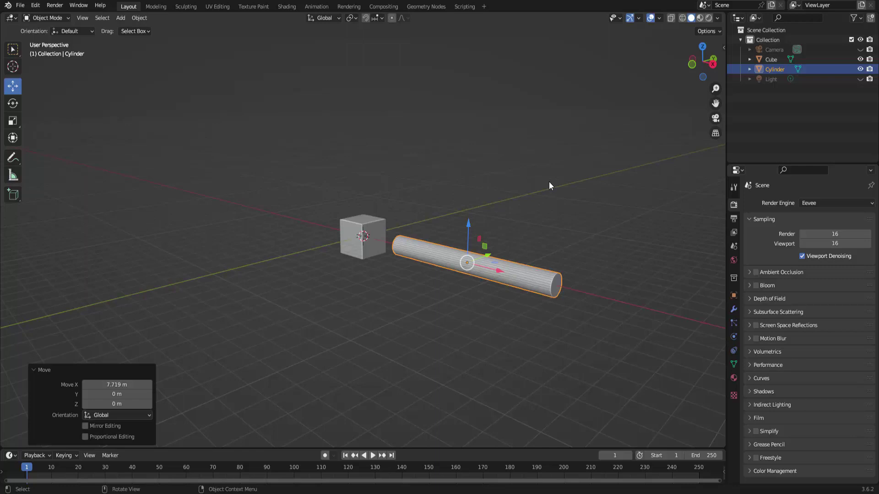
# Add a 3.67 m deep cylinder rotated 90° on Y and move it 4.79 m along X
pyautogui.scroll(3, 563, 191)
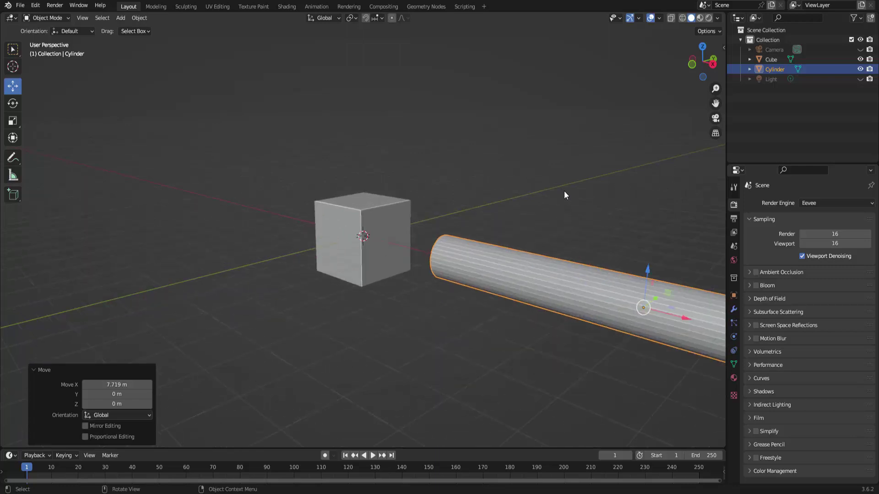
pyautogui.scroll(-3, 563, 191)
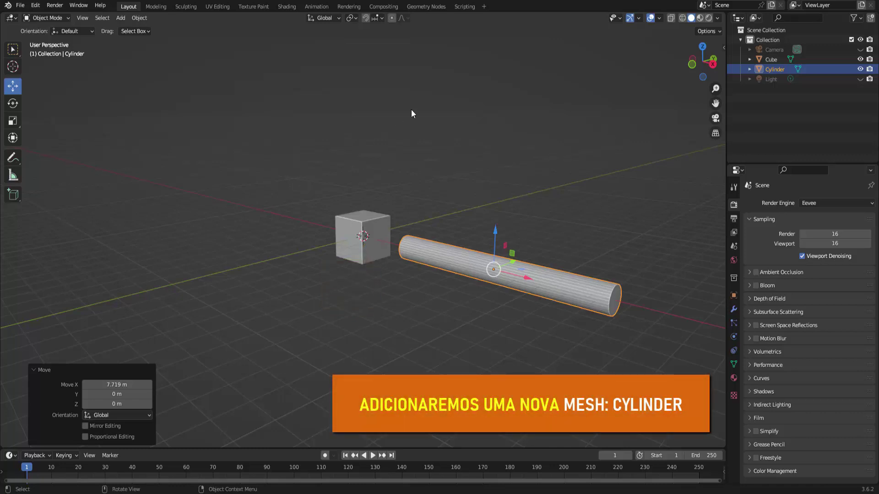
pyautogui.click(120, 18)
pyautogui.moveTo(134, 29)
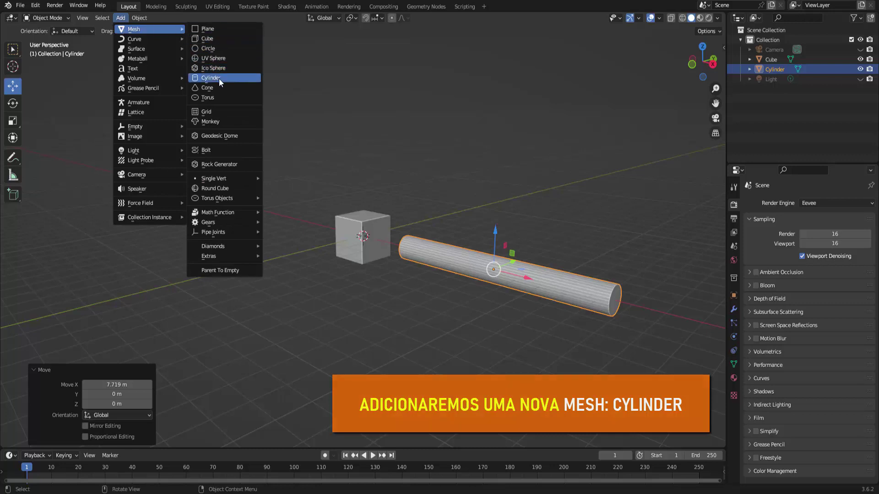
pyautogui.click(218, 78)
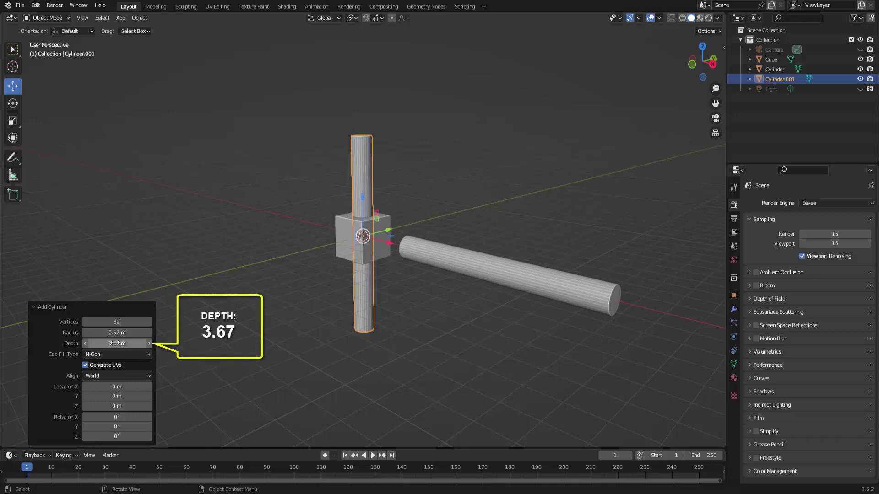
pyautogui.moveTo(117, 343)
pyautogui.mouseDown()
pyautogui.moveTo(536, 220)
pyautogui.moveTo(351, 223)
pyautogui.moveTo(549, 222)
pyautogui.moveTo(503, 221)
pyautogui.mouseUp()
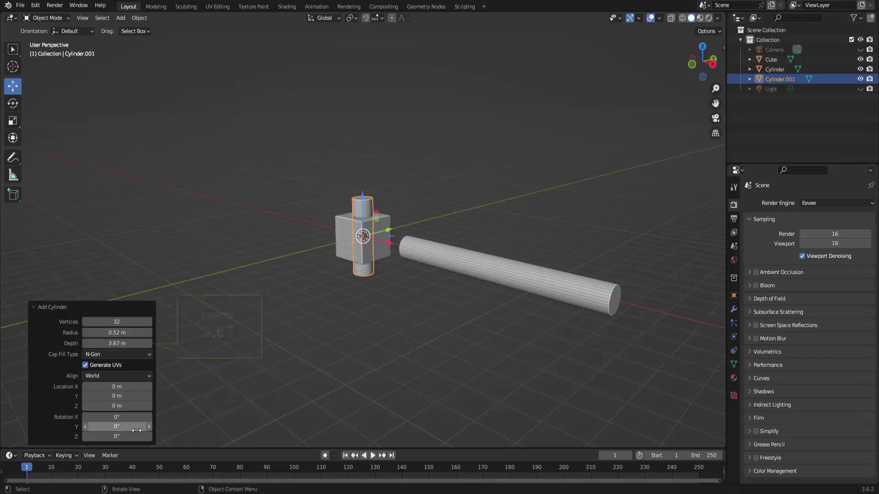
pyautogui.click(112, 427)
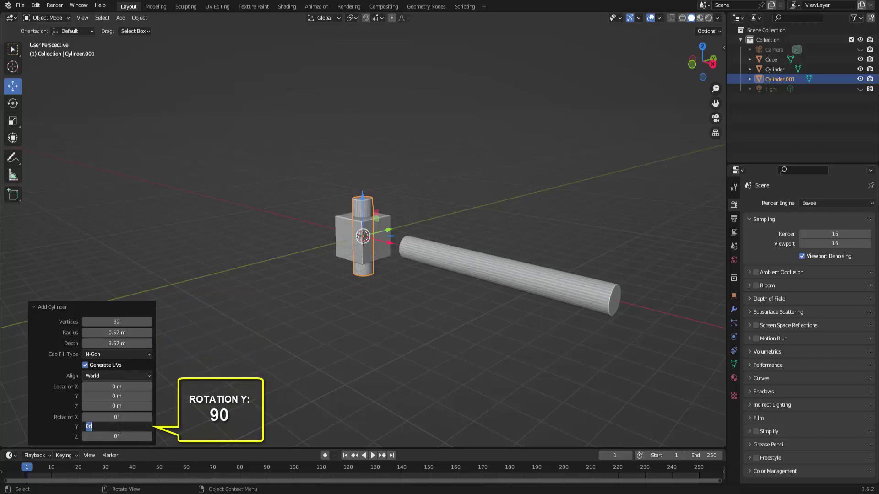
pyautogui.write('90')
pyautogui.press('Return')
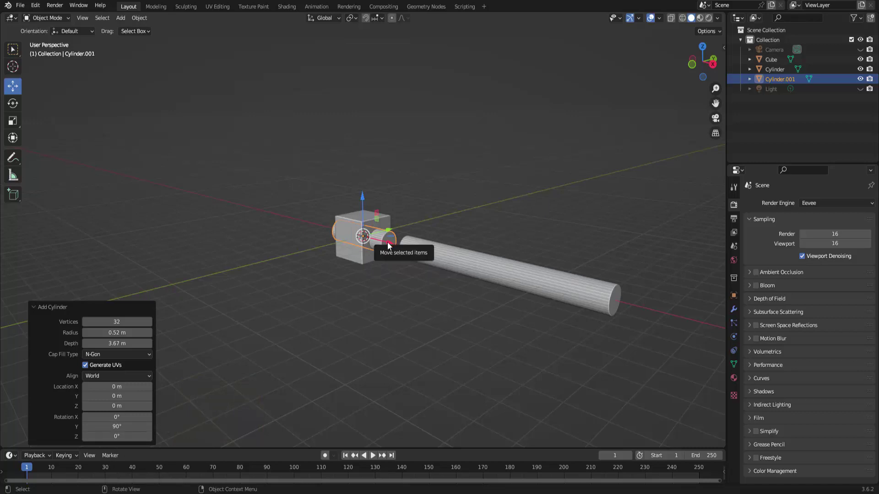
pyautogui.moveTo(387, 245); pyautogui.dragTo(459, 270)
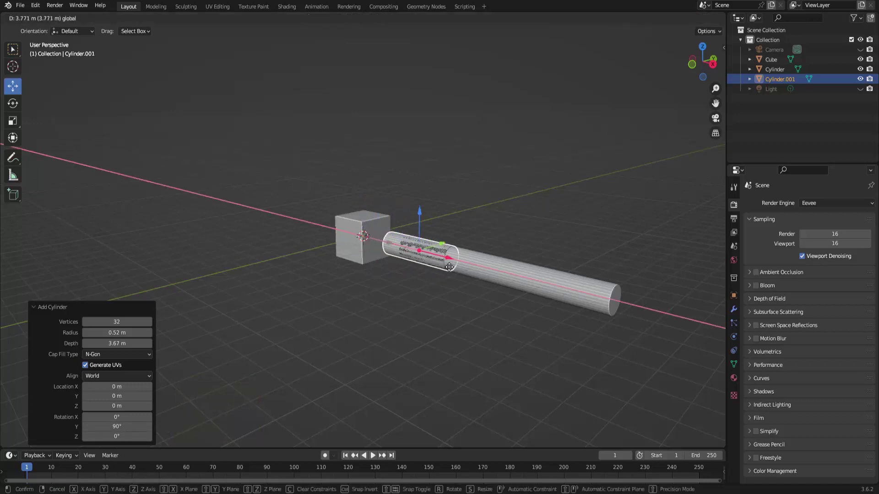
pyautogui.moveTo(459, 270); pyautogui.dragTo(461, 270)
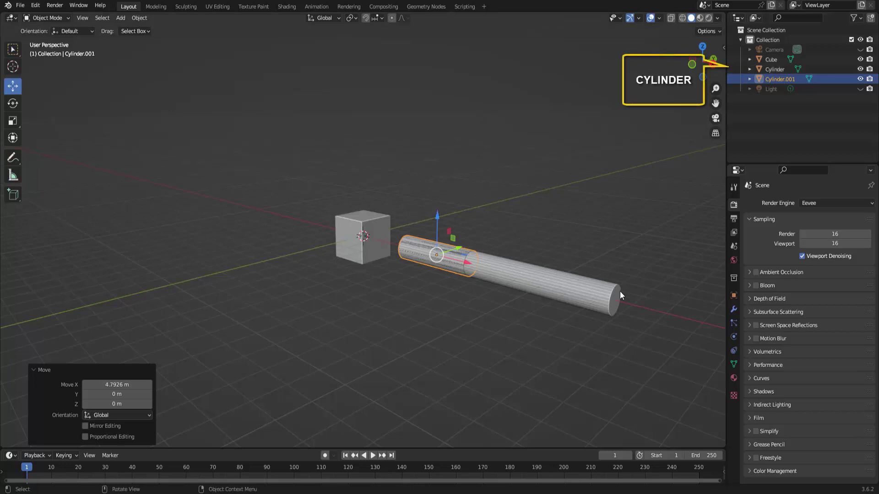
# In the Outliner, name the cylinders 'perfurador' and 'cilindro' and the cube 'malha perfurador'
pyautogui.doubleClick(814, 68)
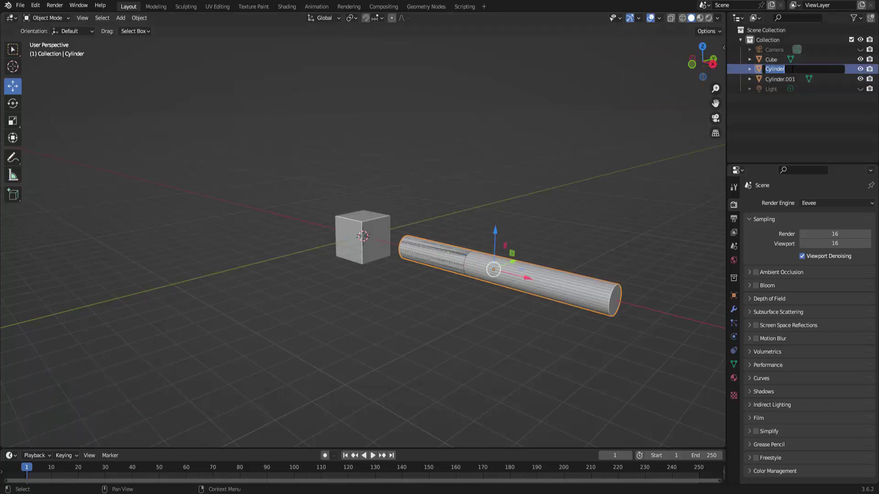
pyautogui.write('P')
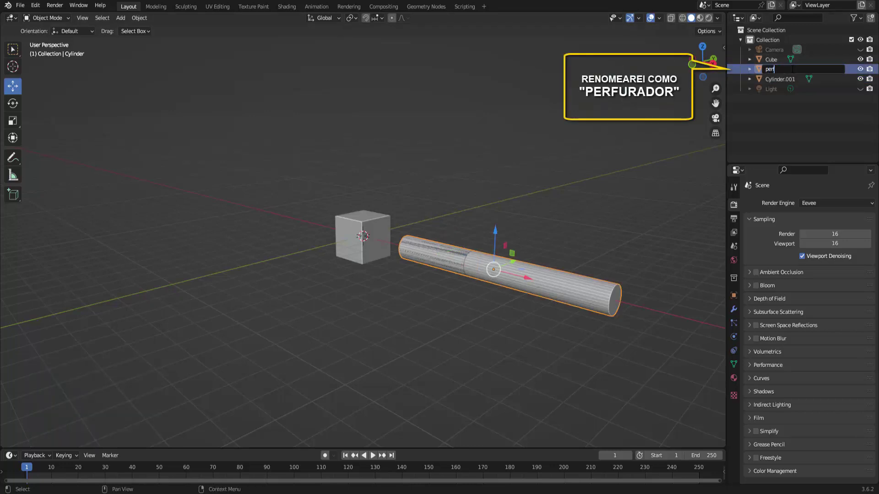
pyautogui.write('furador')
pyautogui.press('Return')
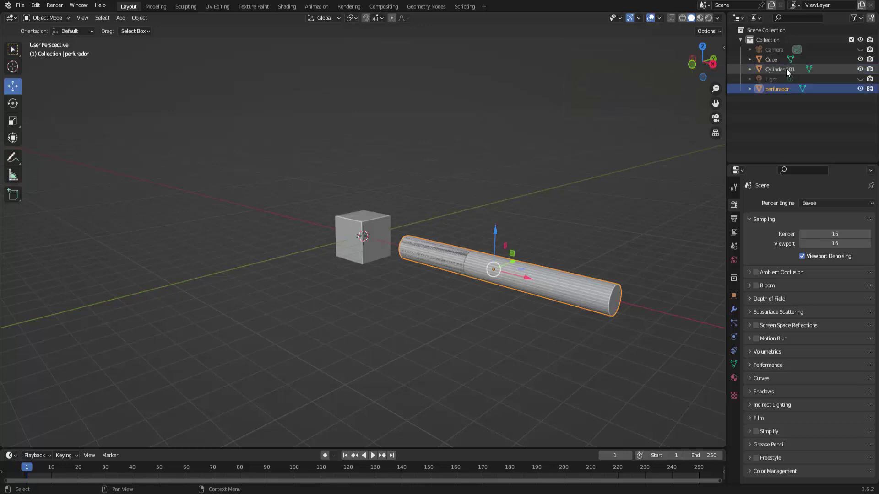
pyautogui.doubleClick(772, 69)
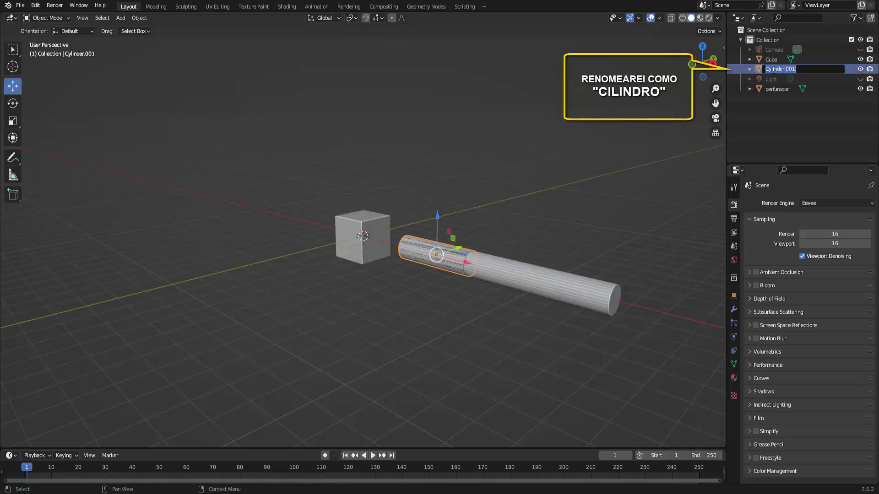
pyautogui.write('cilindro')
pyautogui.press('Return')
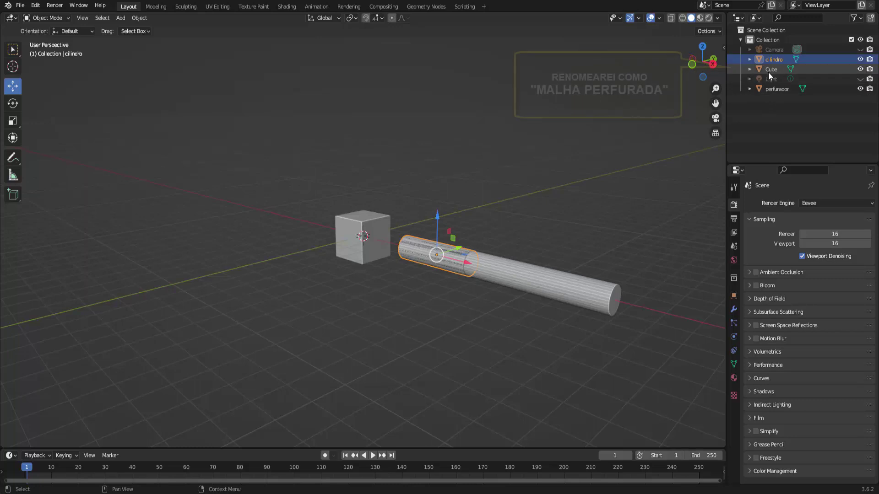
pyautogui.doubleClick(768, 71)
pyautogui.write('mal')
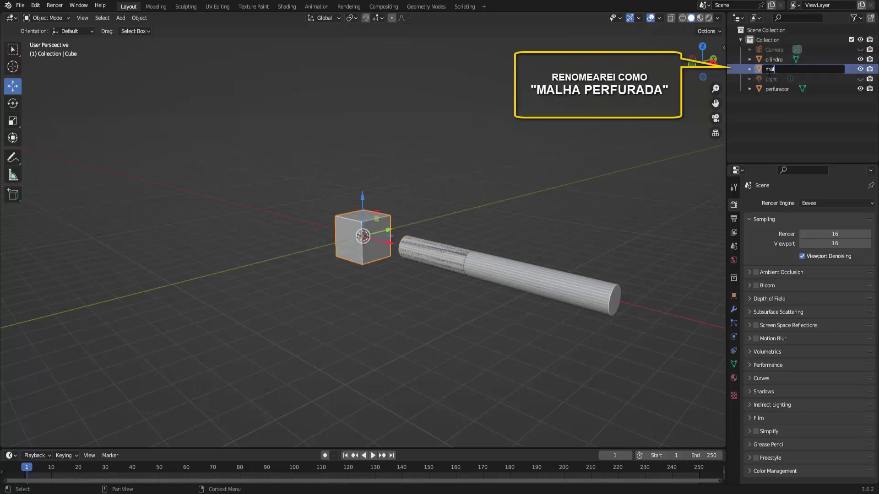
pyautogui.write('ha pe')
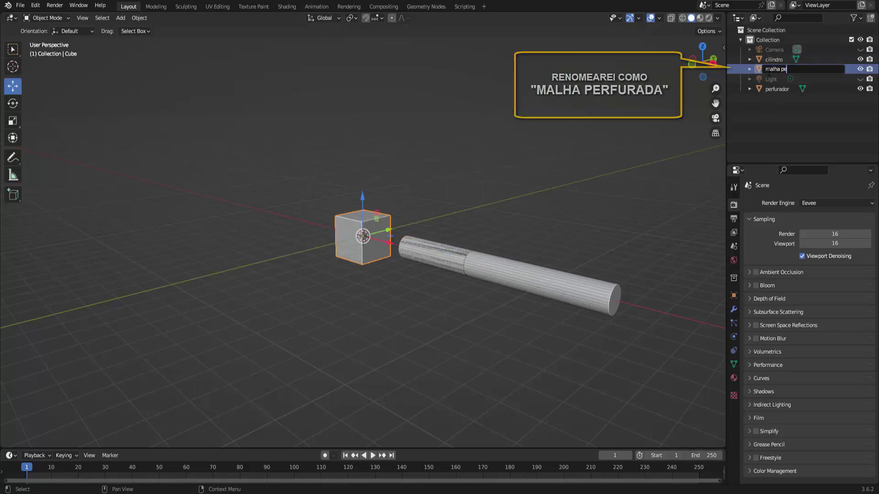
pyautogui.write('rfurador')
pyautogui.press('Return')
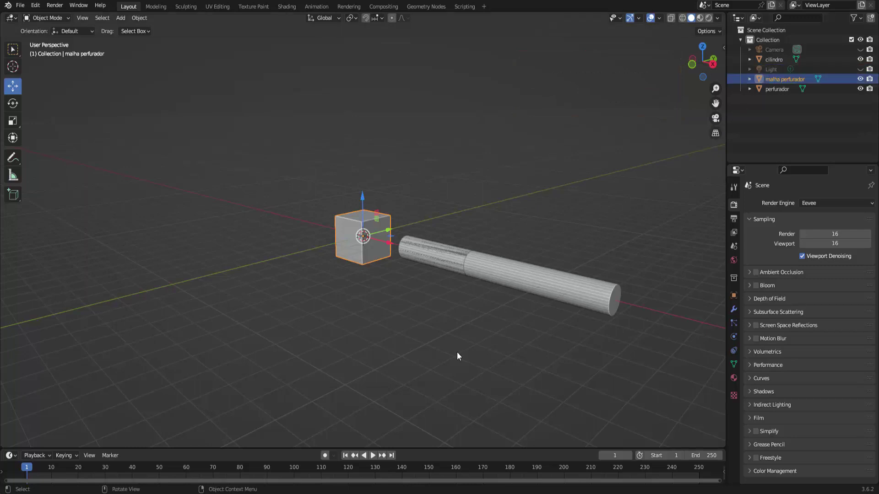
# Select the perfurador cylinder, then Shift-add the cube as the active object
pyautogui.scroll(3, 503, 250)
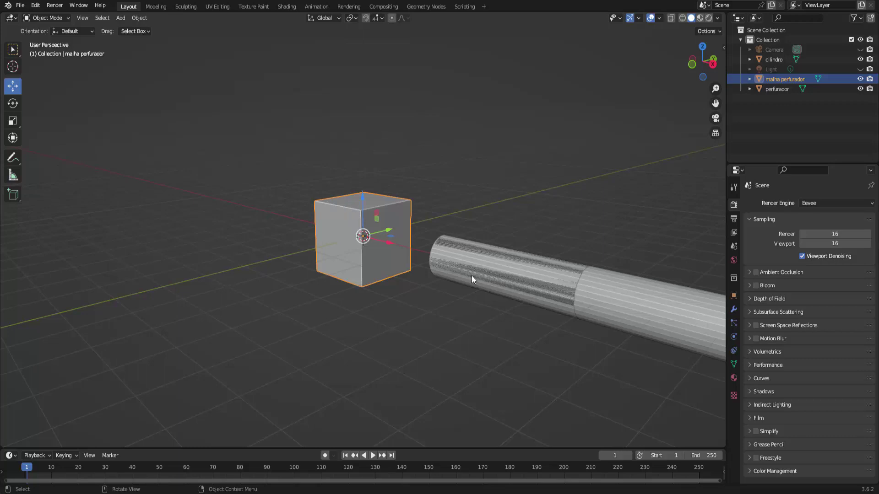
pyautogui.scroll(-3, 471, 275)
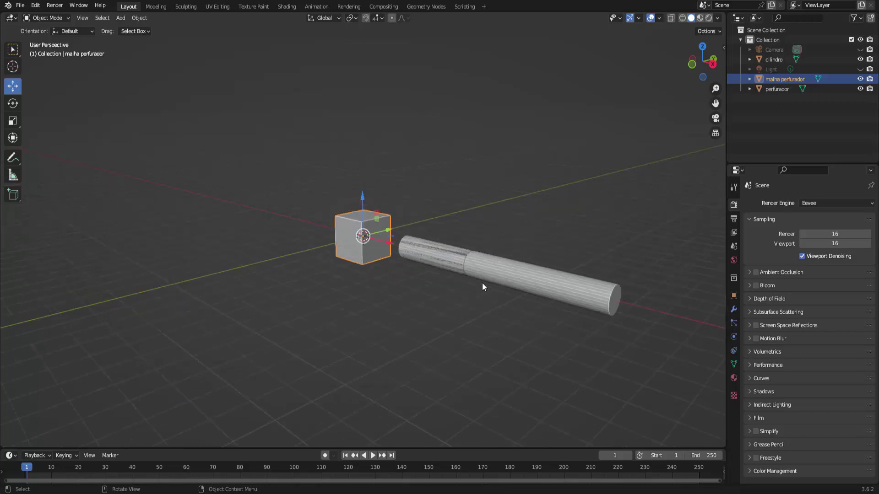
pyautogui.click(582, 289)
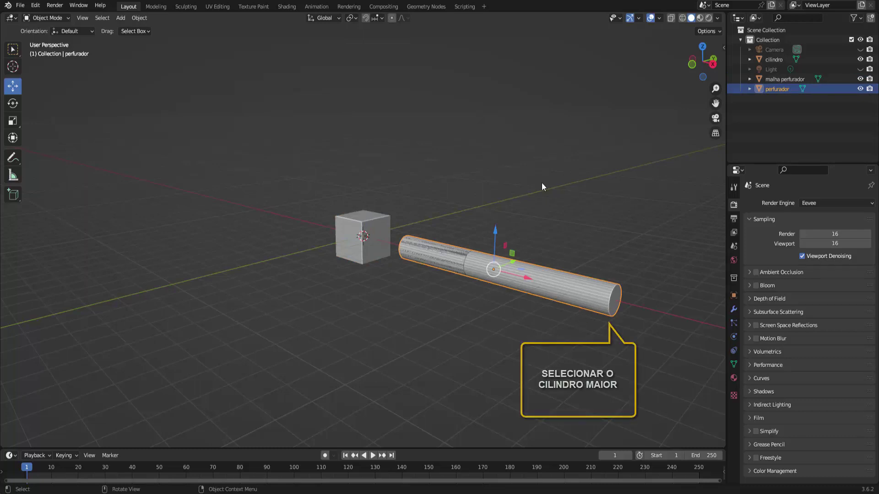
pyautogui.keyDown('shift'); pyautogui.click(372, 221); pyautogui.keyUp('shift')
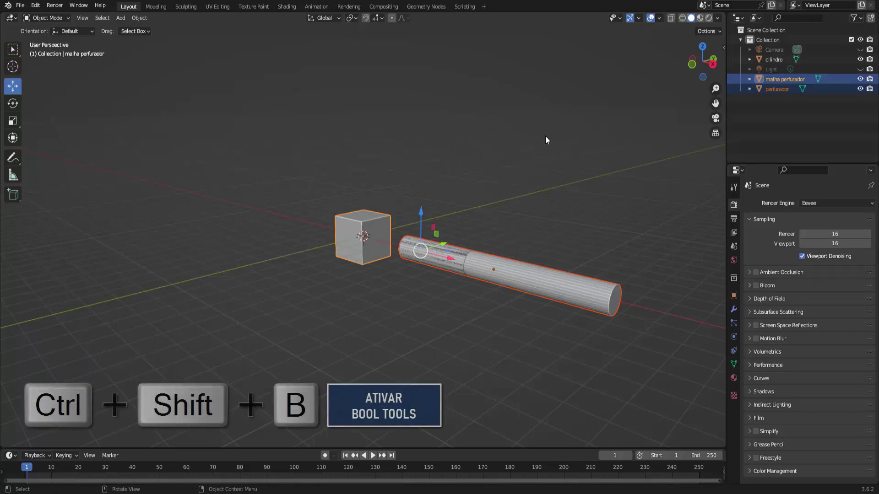
# Make perfurador a Brush Boolean Difference cutter on the cube and enlarge the timeline
pyautogui.hotkey('ctrl', 'shift', 'b')
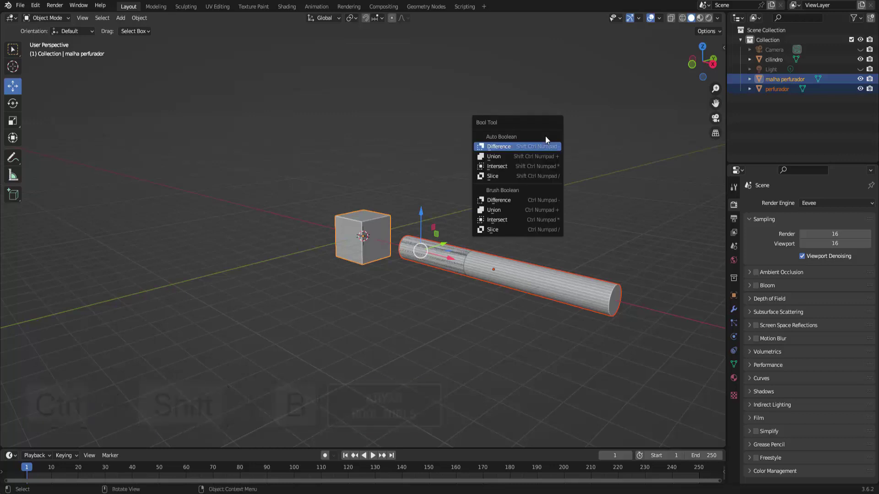
pyautogui.click(519, 203)
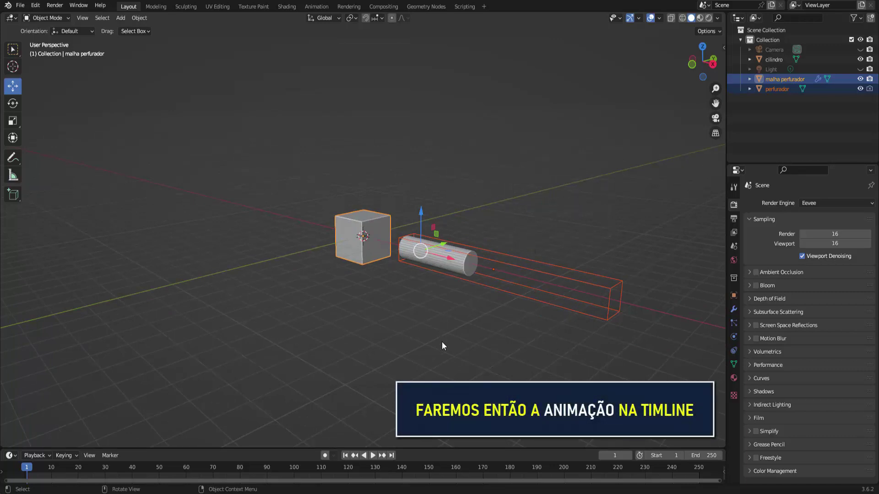
pyautogui.moveTo(458, 449); pyautogui.dragTo(464, 383)
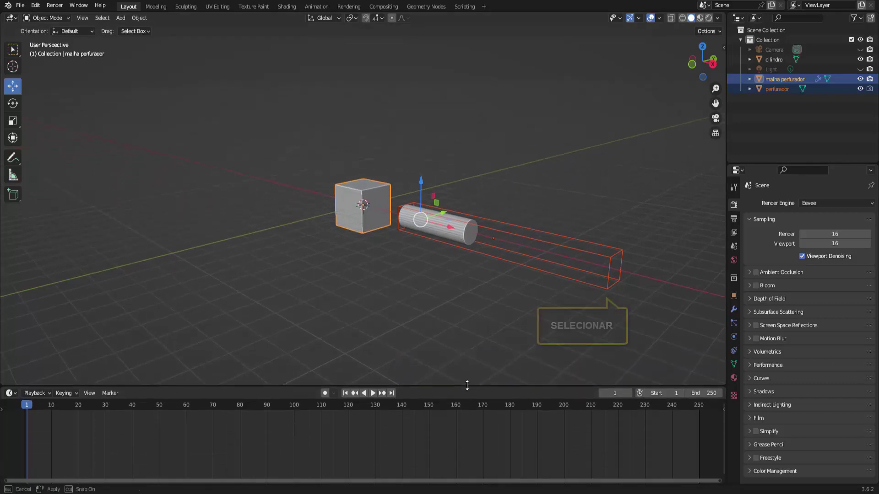
pyautogui.click(568, 252)
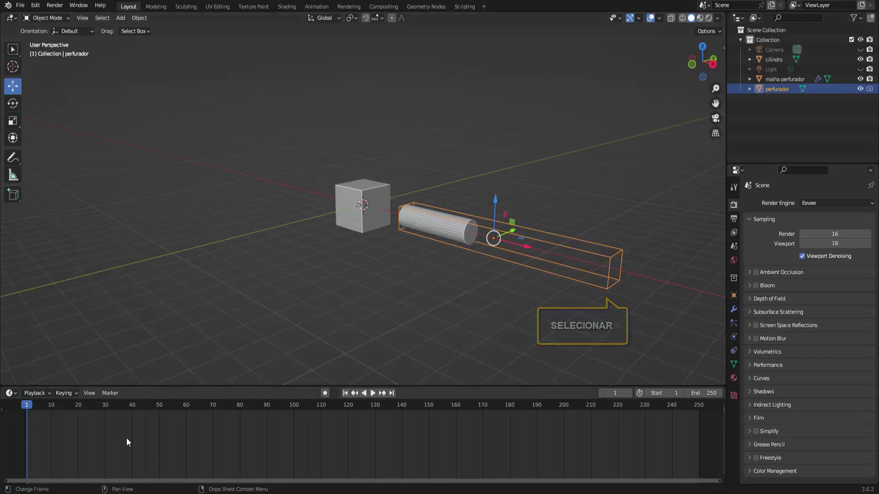
# Insert a Location keyframe for perfurador at frame 40
pyautogui.click(132, 407)
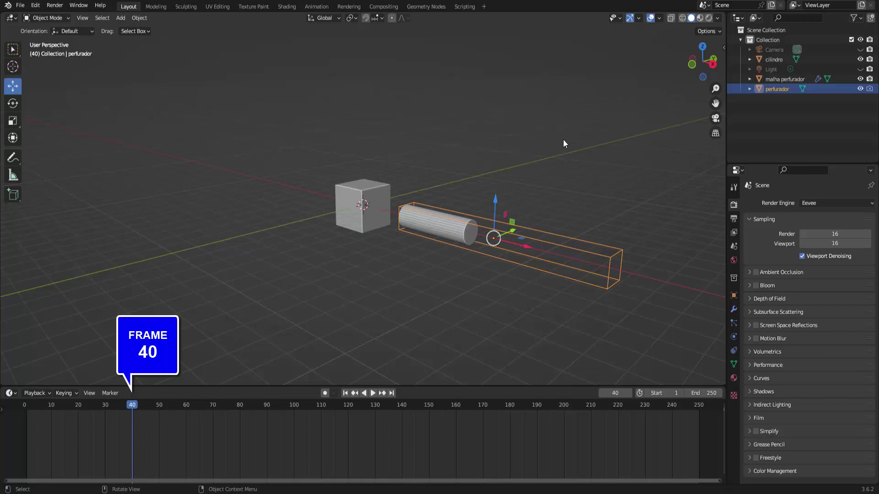
pyautogui.press('i')
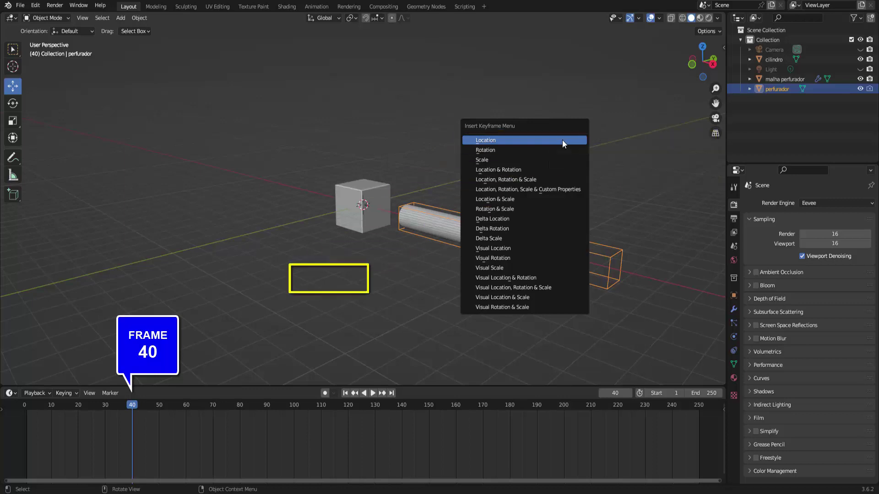
pyautogui.click(562, 141)
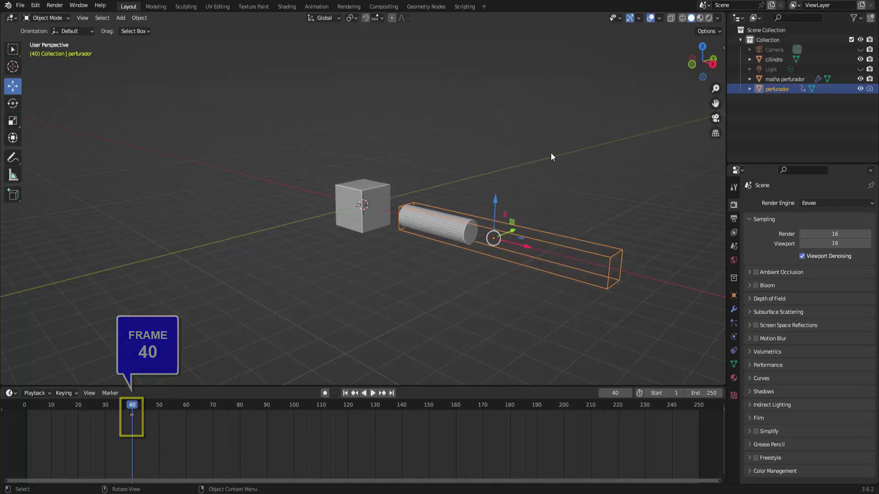
# At frame 130, move perfurador -7.86 m along X through the cube and key its Location
pyautogui.click(375, 405)
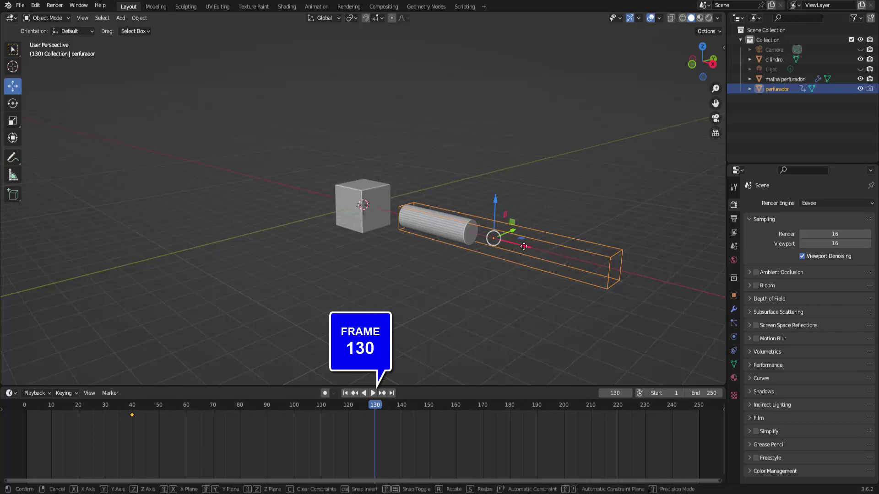
pyautogui.moveTo(526, 247); pyautogui.dragTo(391, 221)
pyautogui.scroll(2, 499, 236)
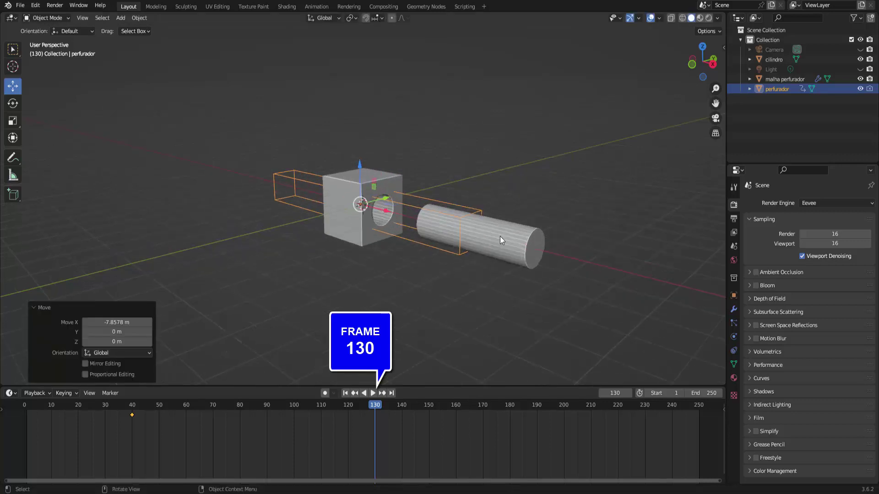
pyautogui.scroll(3, 500, 236)
pyautogui.scroll(2, 500, 236)
pyautogui.scroll(-1, 499, 236)
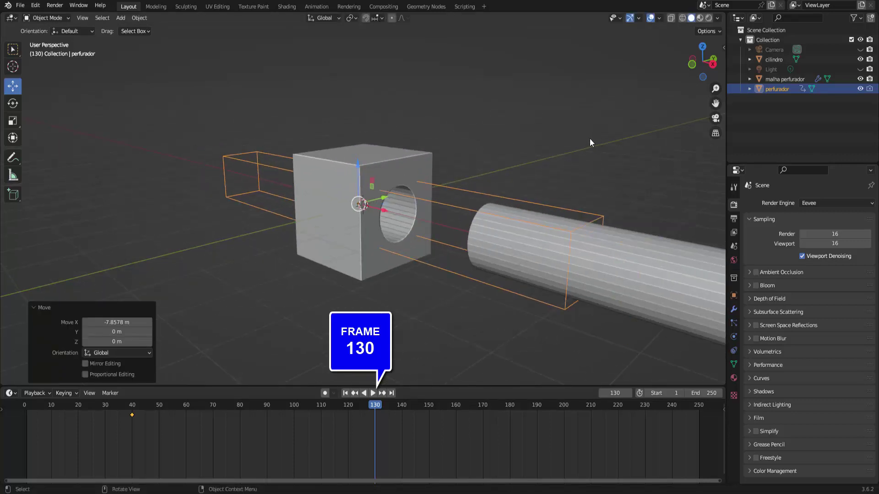
pyautogui.press('i')
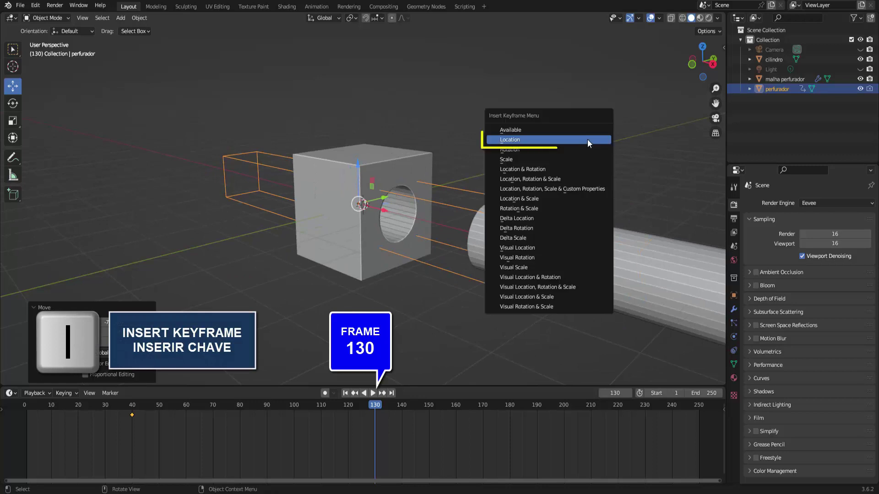
pyautogui.click(587, 139)
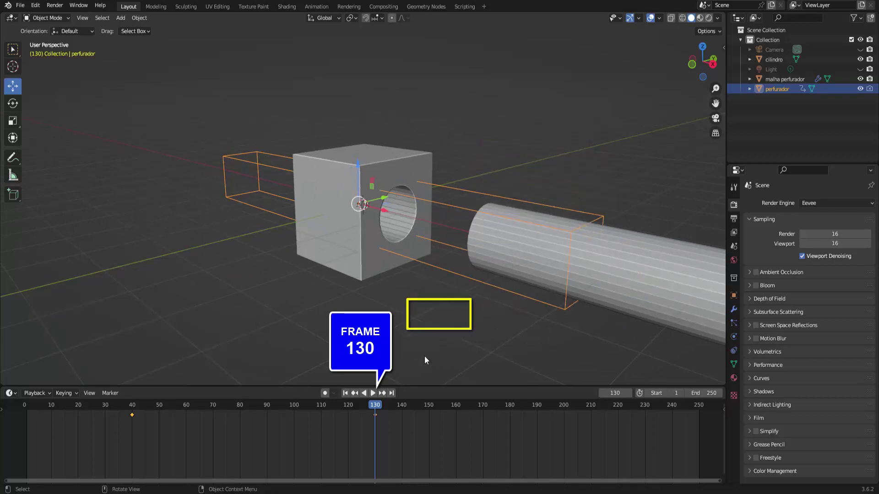
# Play the drilling animation from frame 1, stop it, and return to frame 1
pyautogui.hotkey('shift', 'Left')
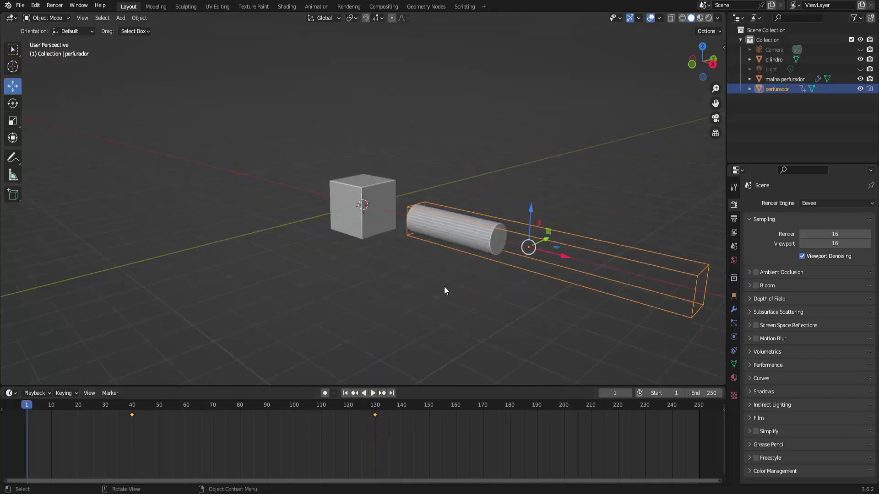
pyautogui.scroll(1, 444, 290)
pyautogui.scroll(-2, 618, 228)
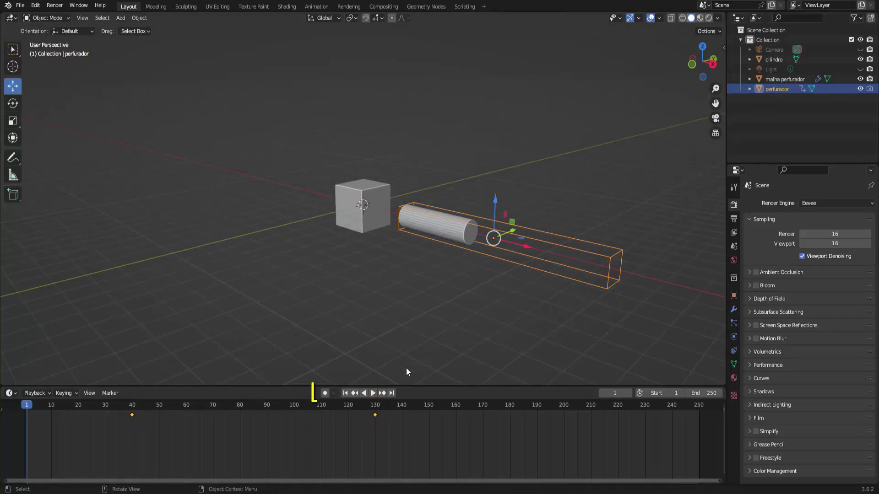
pyautogui.click(373, 394)
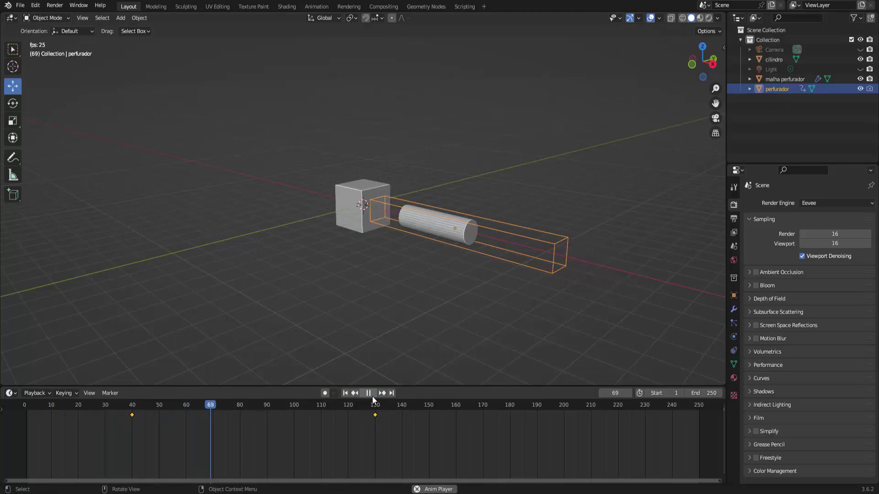
pyautogui.press('space')
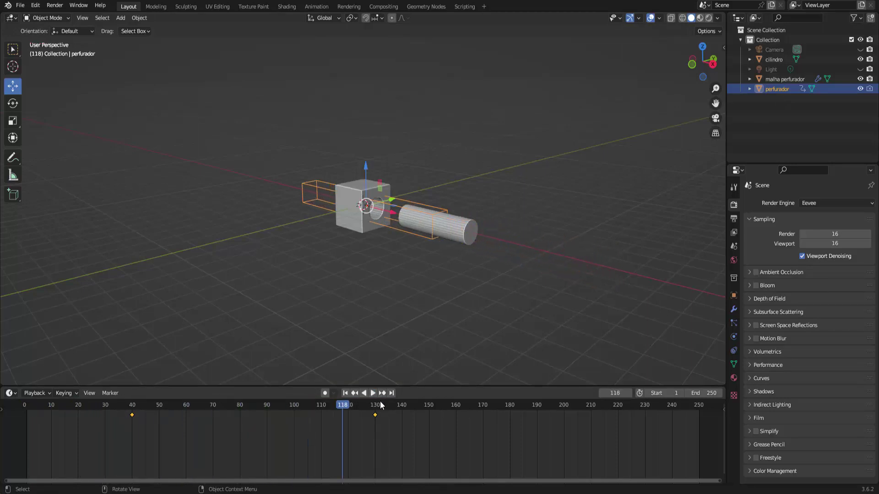
pyautogui.click(345, 393)
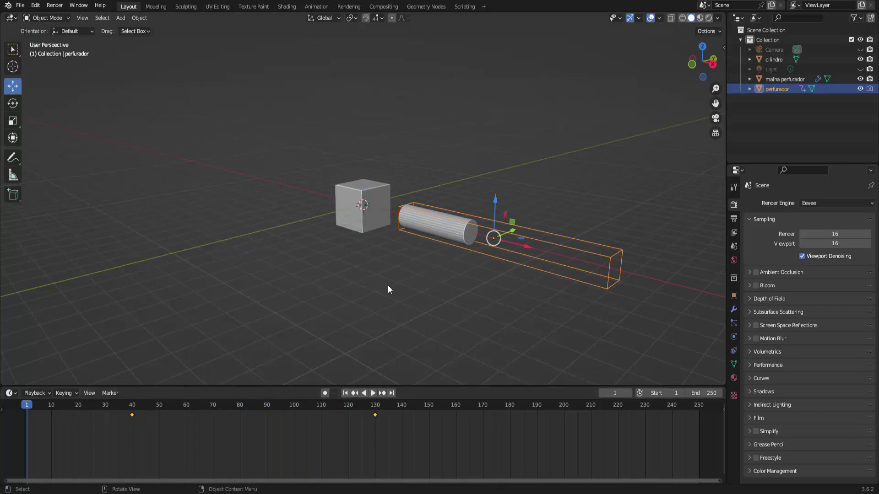
# Parent cilindro to perfurador with Ctrl+P > Object, then play the animation to check it
pyautogui.click(416, 222)
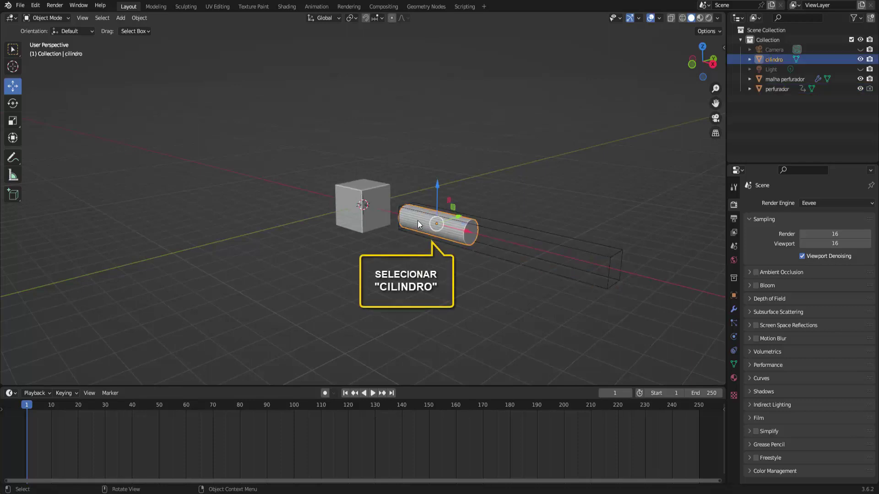
pyautogui.keyDown('shift'); pyautogui.click(576, 250); pyautogui.keyUp('shift')
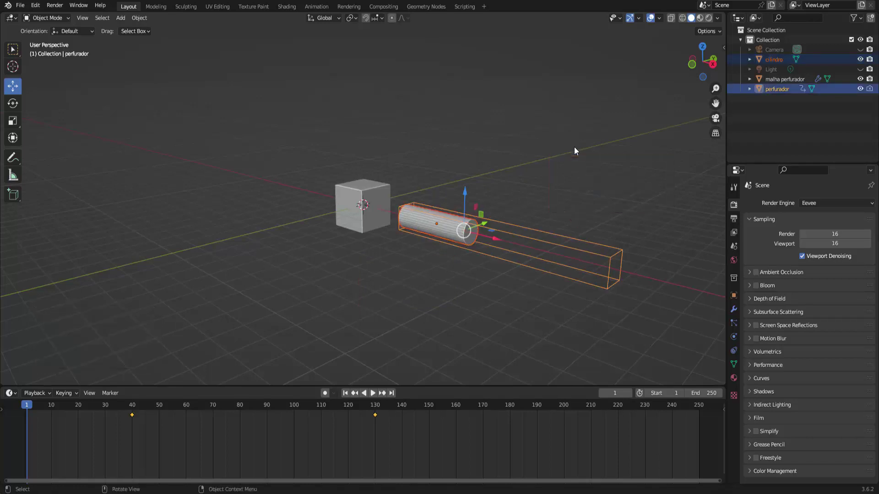
pyautogui.hotkey('ctrl', 'p')
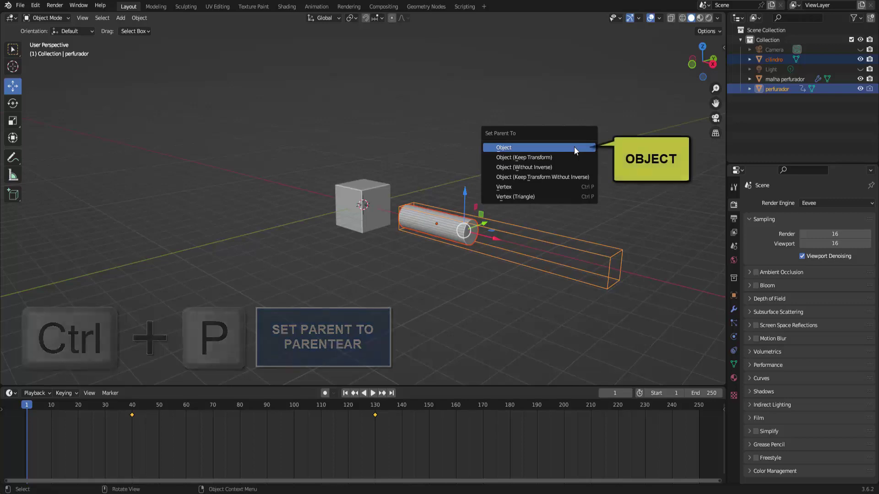
pyautogui.click(574, 147)
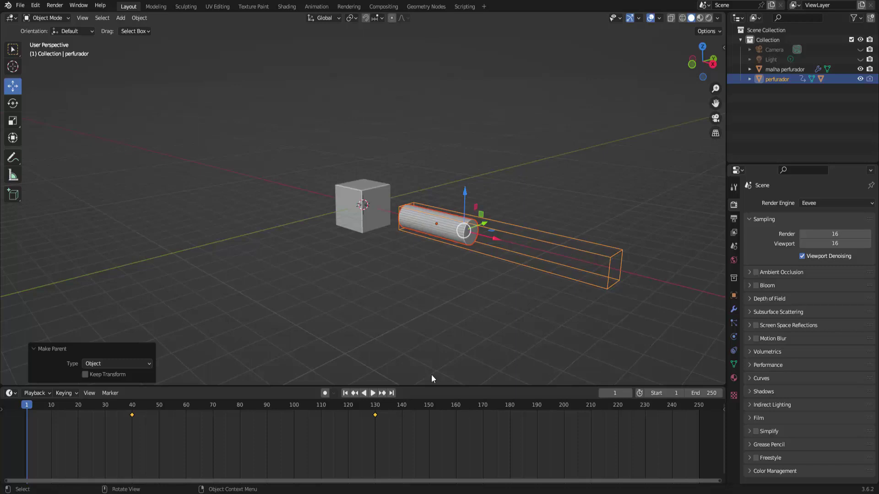
pyautogui.click(373, 393)
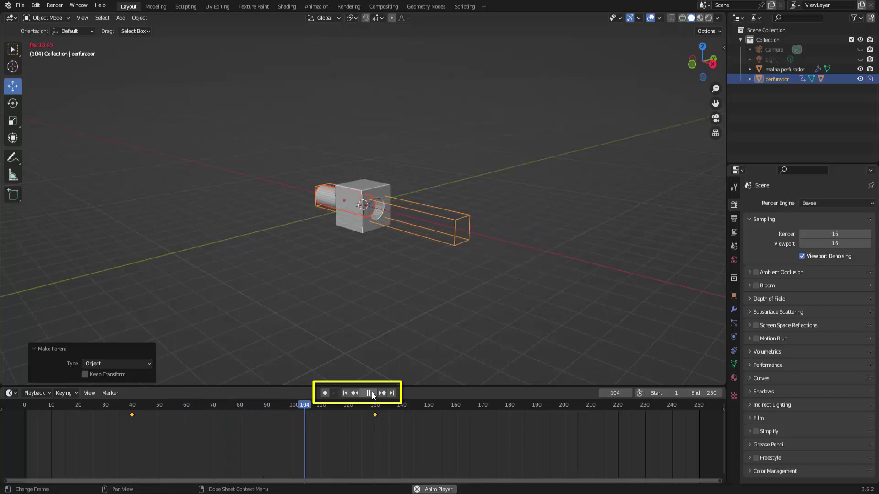
pyautogui.click(372, 393)
pyautogui.scroll(5, 443, 294)
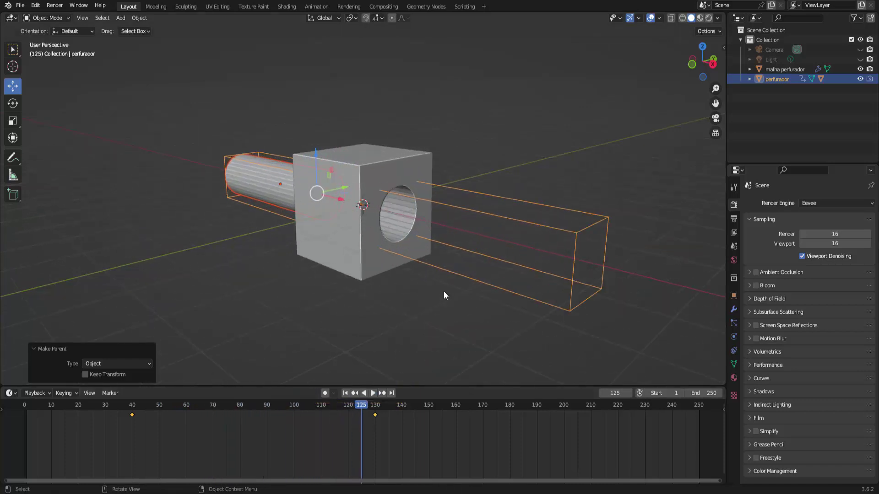
pyautogui.click(346, 393)
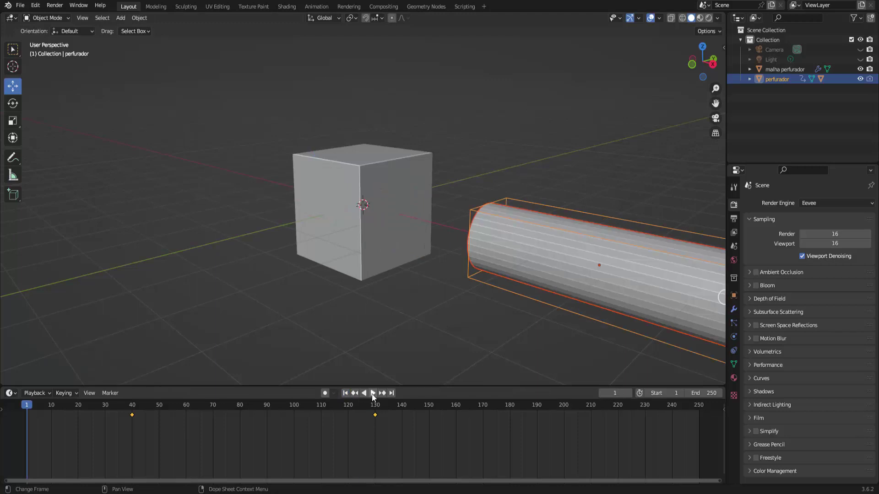
pyautogui.click(373, 393)
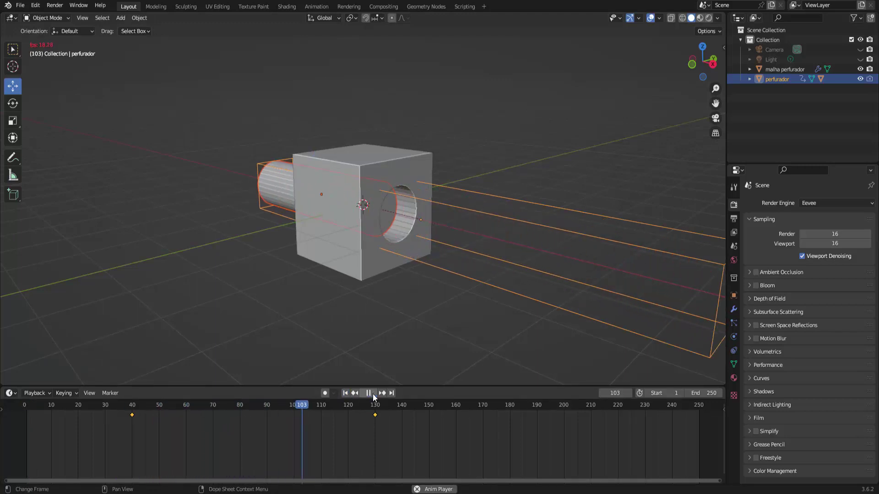
pyautogui.click(373, 394)
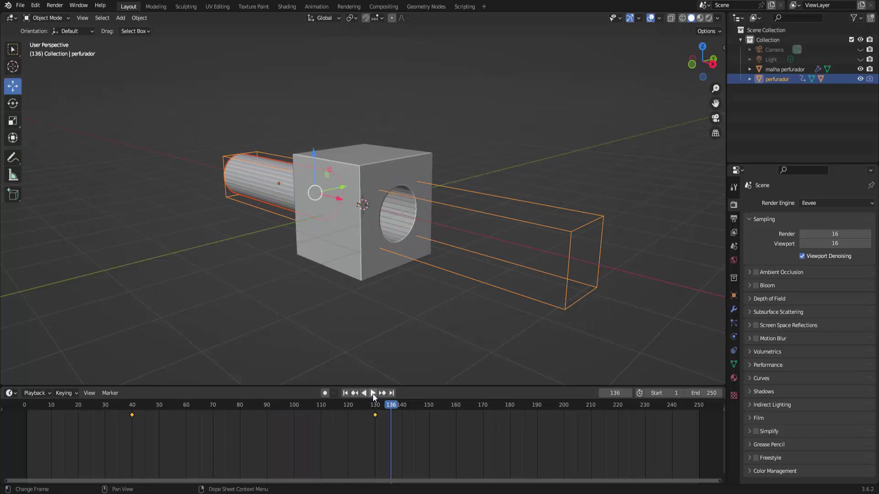
pyautogui.click(345, 393)
pyautogui.scroll(-2, 480, 273)
pyautogui.scroll(-2, 485, 254)
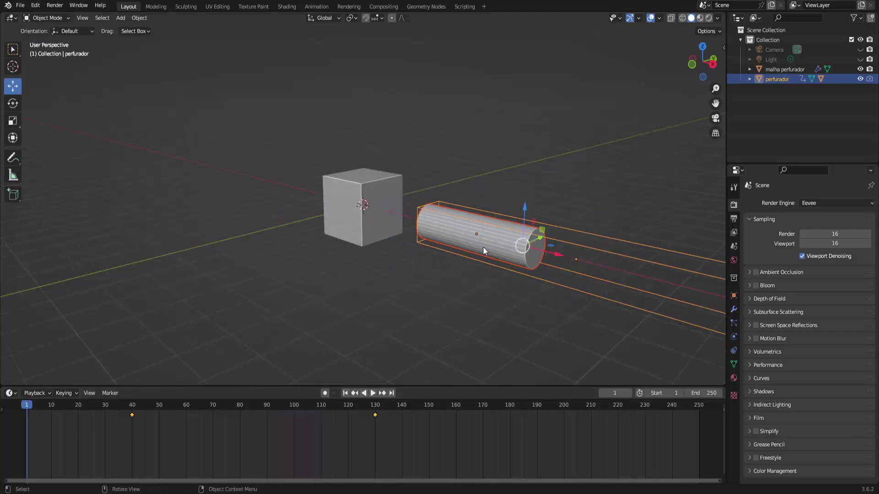
pyautogui.click(483, 250)
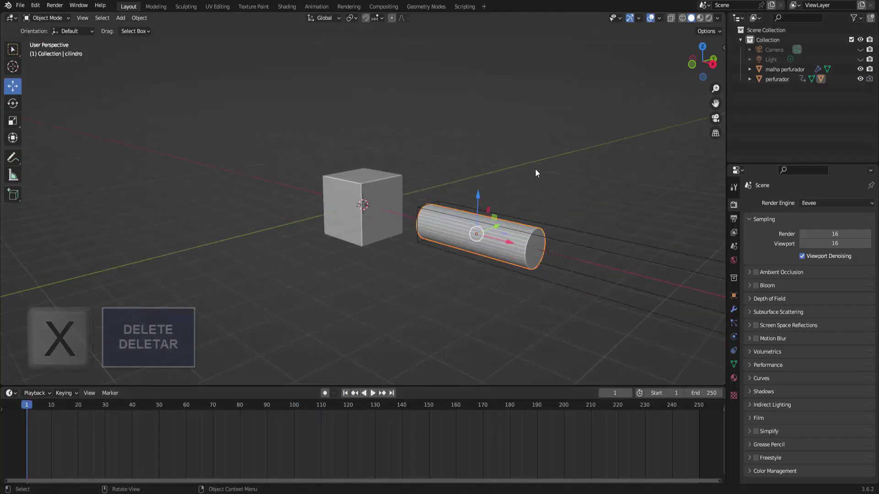
# Delete cilindro and add a UV sphere, moving it about 3.99 m along X
pyautogui.press('x')
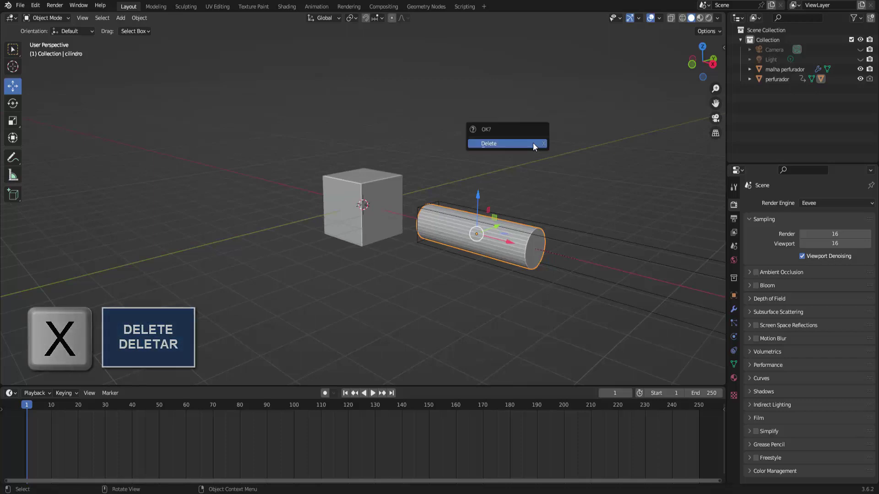
pyautogui.click(533, 143)
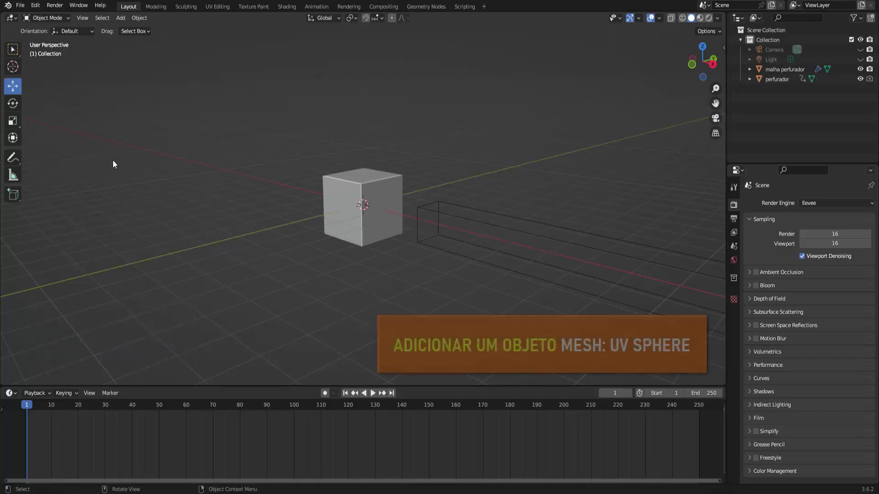
pyautogui.click(122, 18)
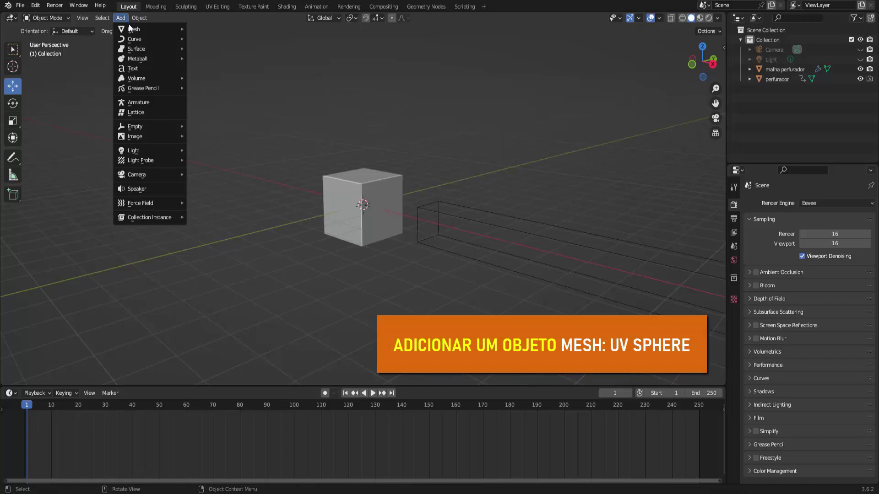
pyautogui.moveTo(135, 29)
pyautogui.click(212, 58)
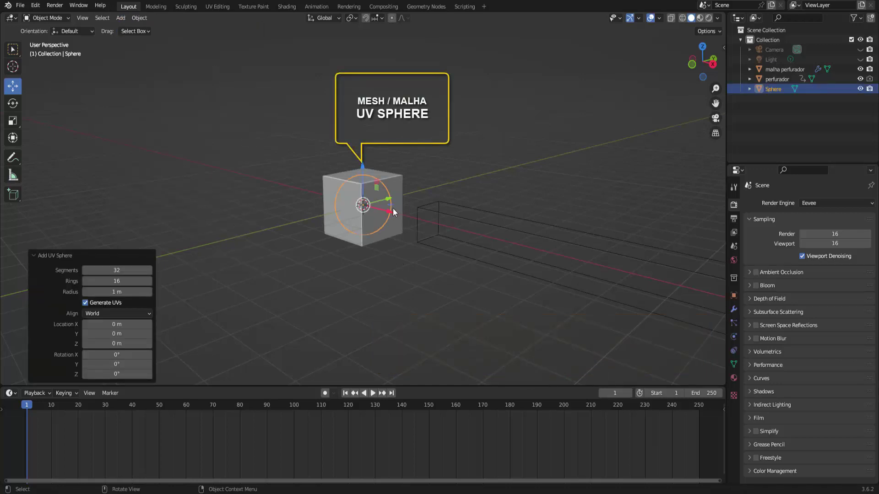
pyautogui.moveTo(392, 208); pyautogui.dragTo(488, 239)
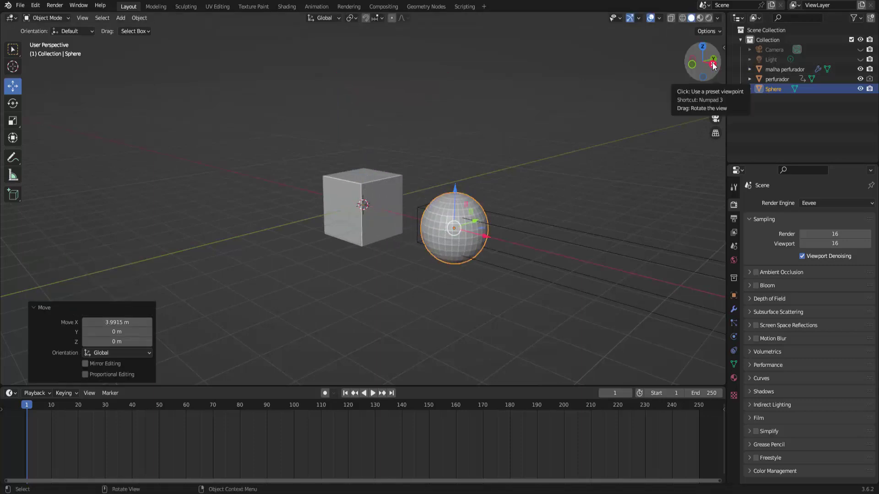
# In front view, scale the sphere to 0.469 and shift it 0.64 m back along X, selecting perfurador with it
pyautogui.click(713, 65)
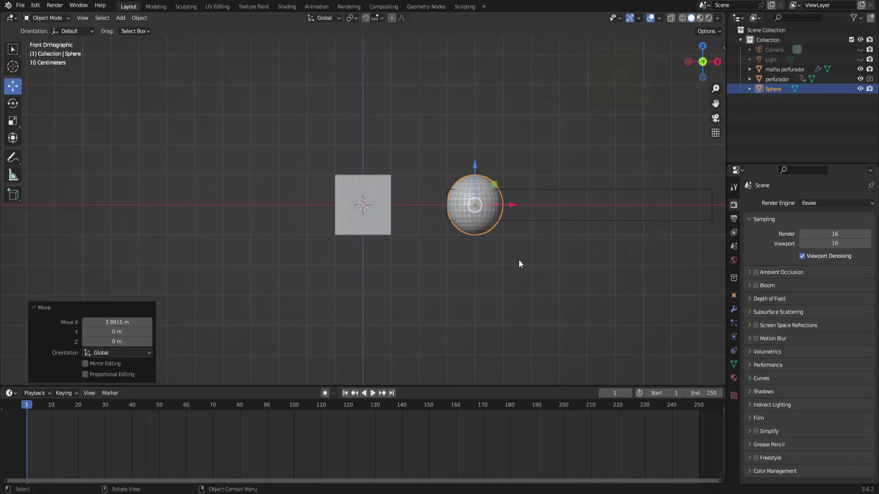
pyautogui.press('s')
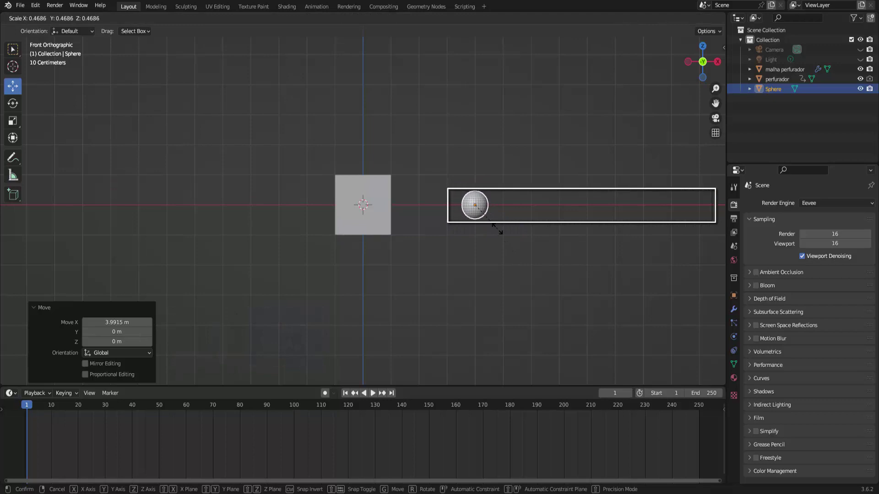
pyautogui.click(497, 229)
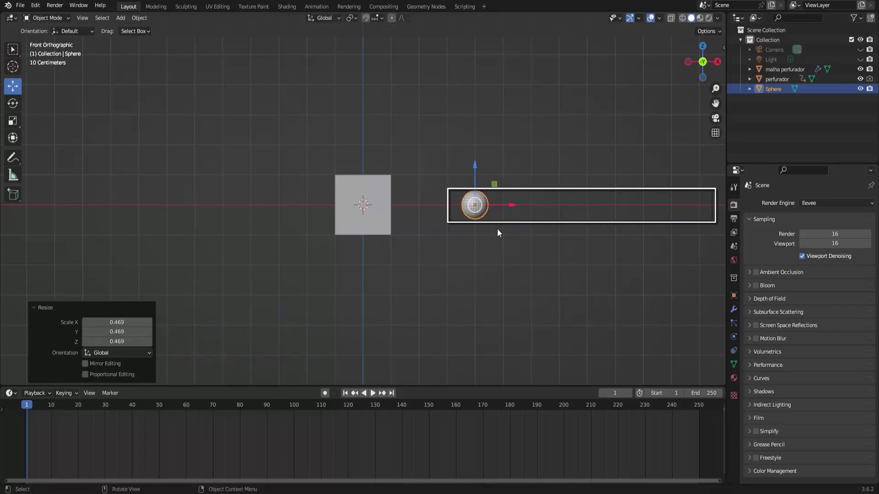
pyautogui.click(513, 201)
pyautogui.click(474, 205)
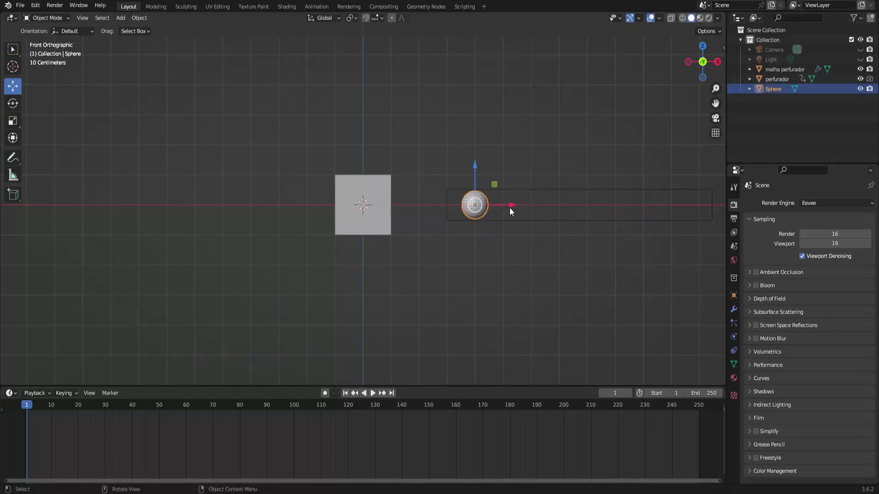
pyautogui.moveTo(512, 204); pyautogui.dragTo(492, 207)
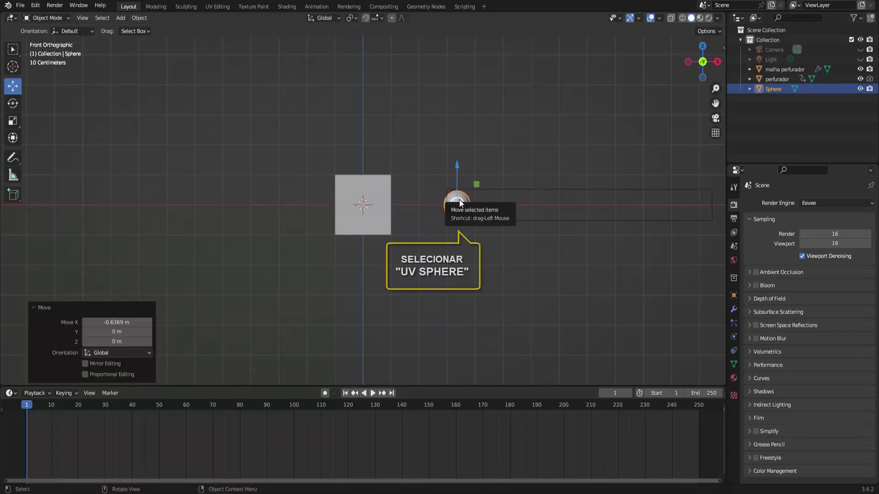
pyautogui.keyDown('shift'); pyautogui.click(568, 222); pyautogui.keyUp('shift')
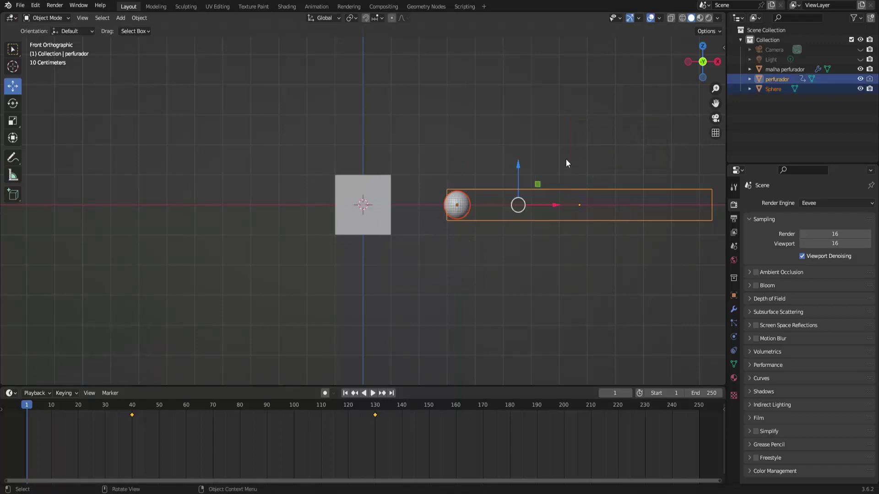
# Parent the sphere to perfurador as Object, then orbit back to a perspective view
pyautogui.hotkey('ctrl', 'p')
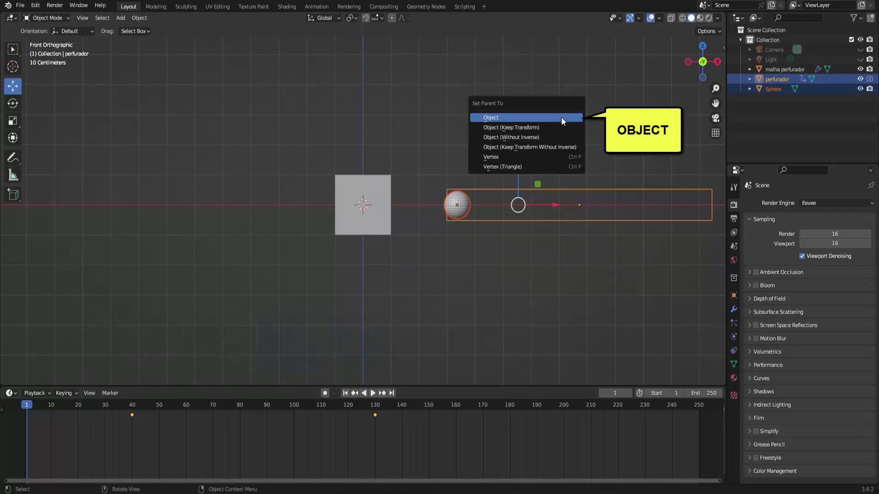
pyautogui.click(561, 118)
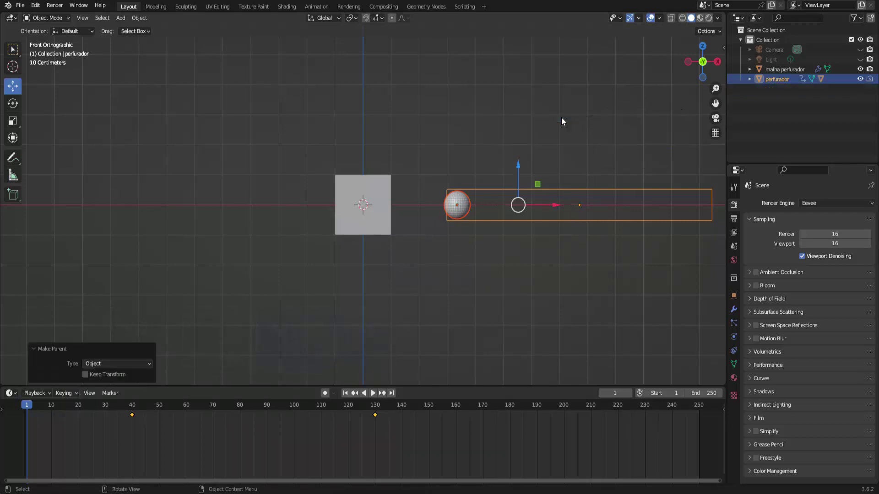
pyautogui.moveTo(590, 145); pyautogui.dragTo(552, 161, button='middle')
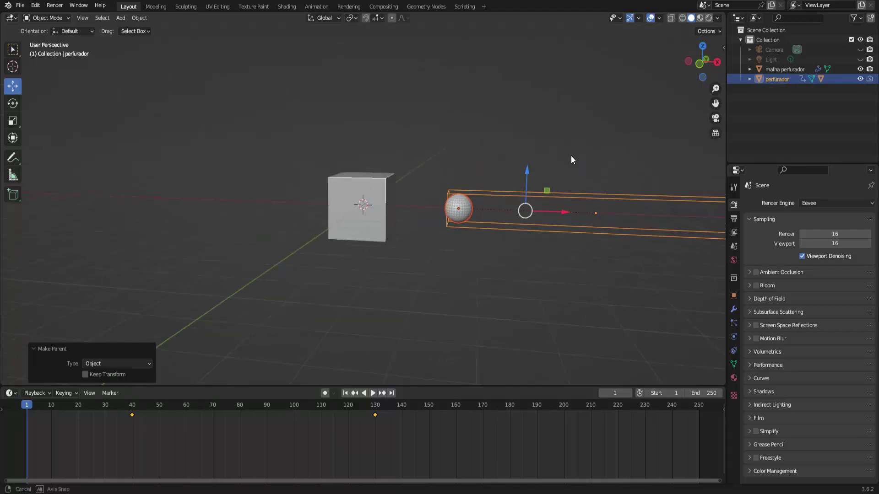
pyautogui.click(374, 394)
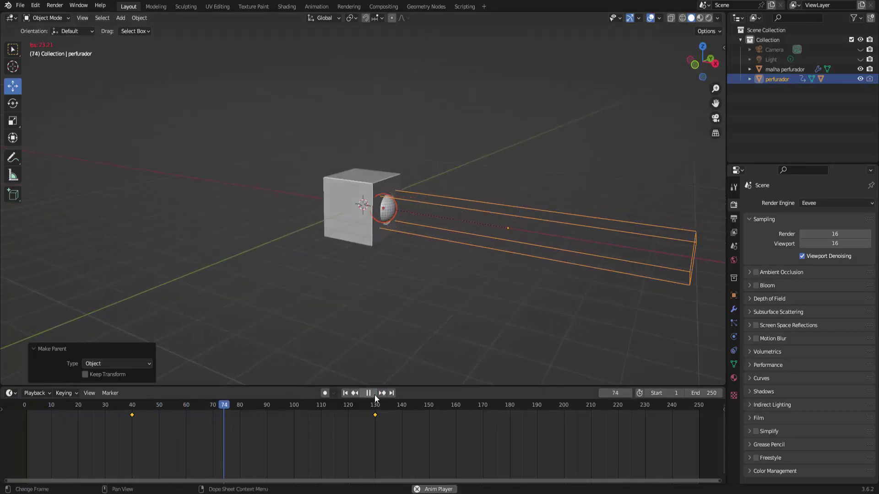
pyautogui.press('space')
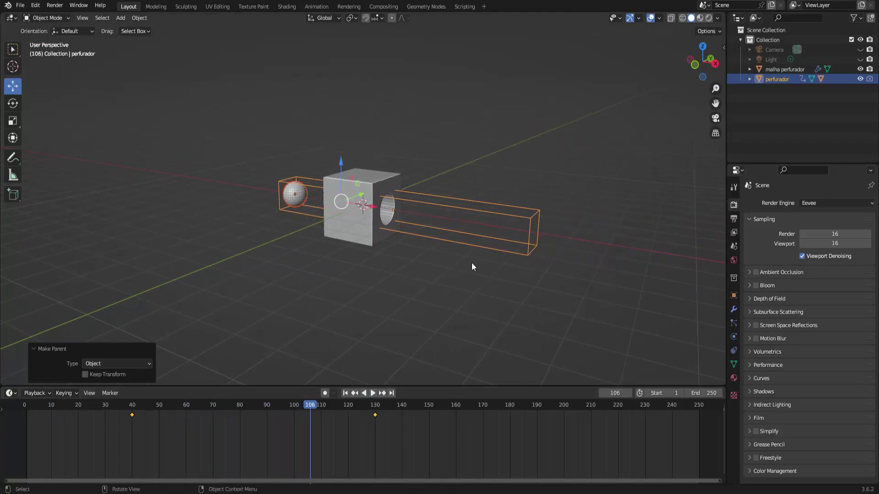
pyautogui.scroll(3, 472, 266)
pyautogui.scroll(3, 471, 267)
pyautogui.scroll(-4, 471, 267)
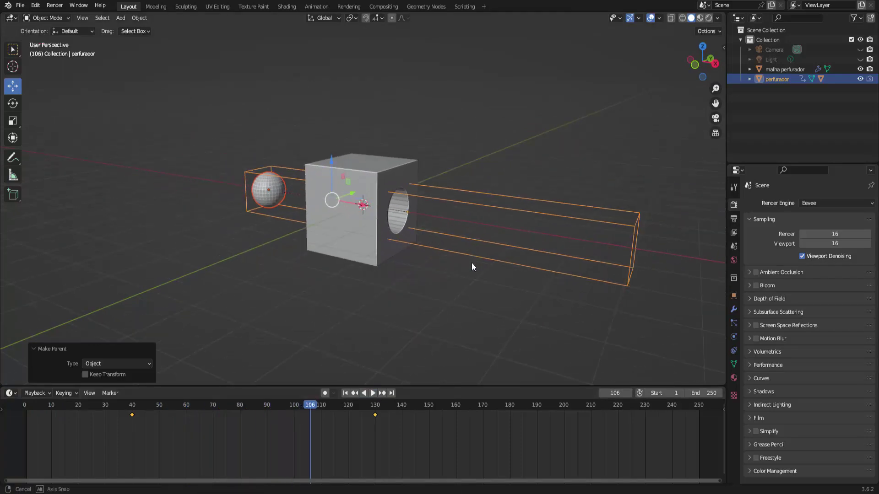
pyautogui.moveTo(472, 266)
pyautogui.mouseDown(button='middle')
pyautogui.moveTo(468, 251)
pyautogui.moveTo(445, 259)
pyautogui.mouseUp(button='middle')
pyautogui.moveTo(442, 260); pyautogui.dragTo(464, 262, button='middle')
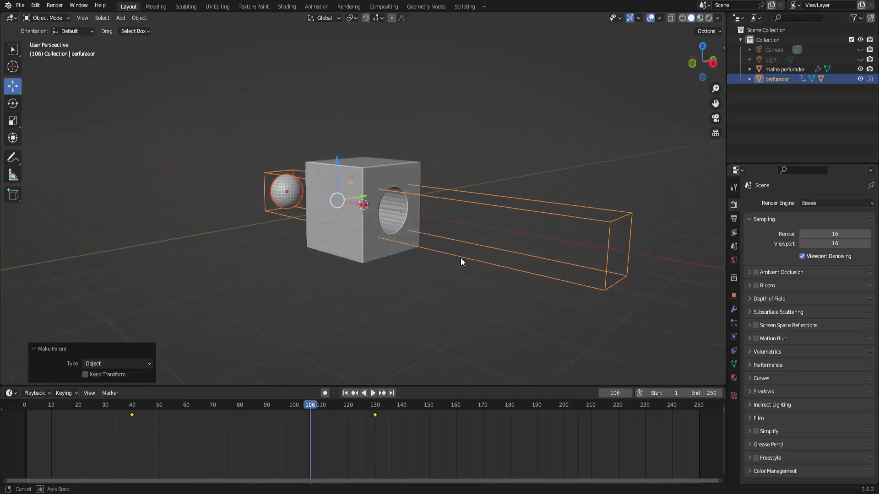